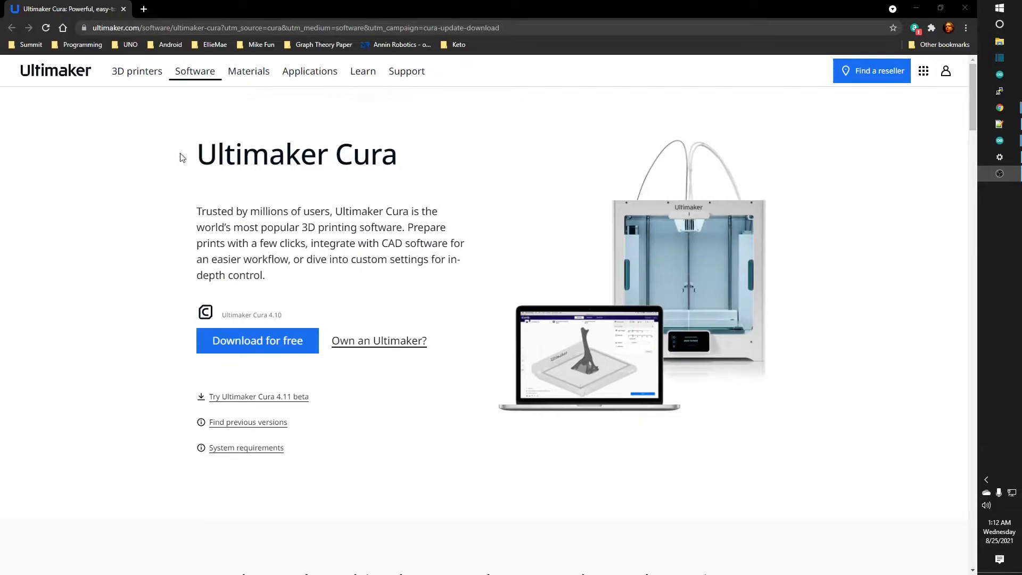
Download the Windows 64-bit installer of Ultimaker Cura 4.10 and save it in the AR3 Videos folder.
{"action": "left_click_drag", "start_coordinate": [198, 155], "coordinate": [406, 176]}
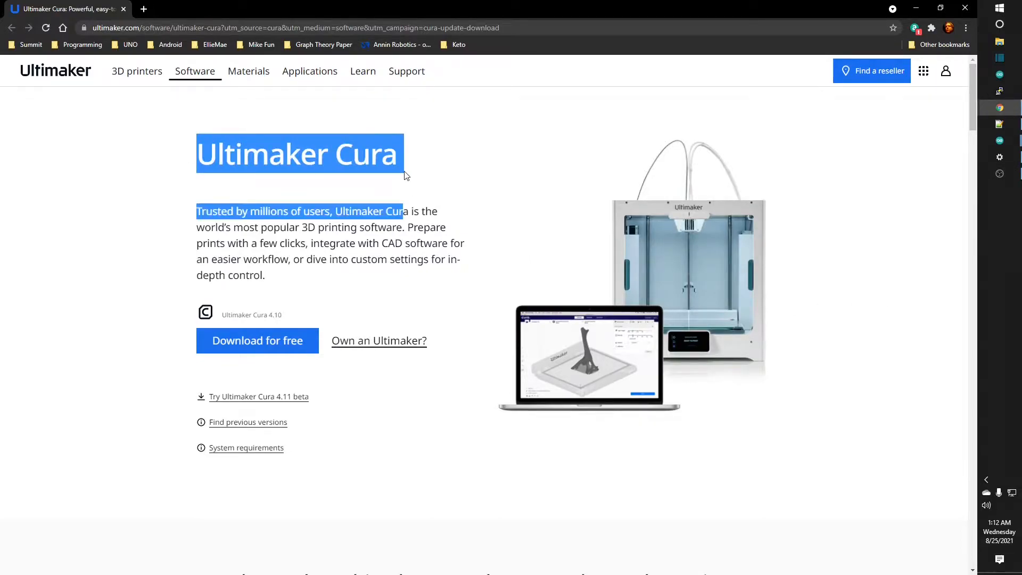
{"action": "left_click", "coordinate": [430, 186]}
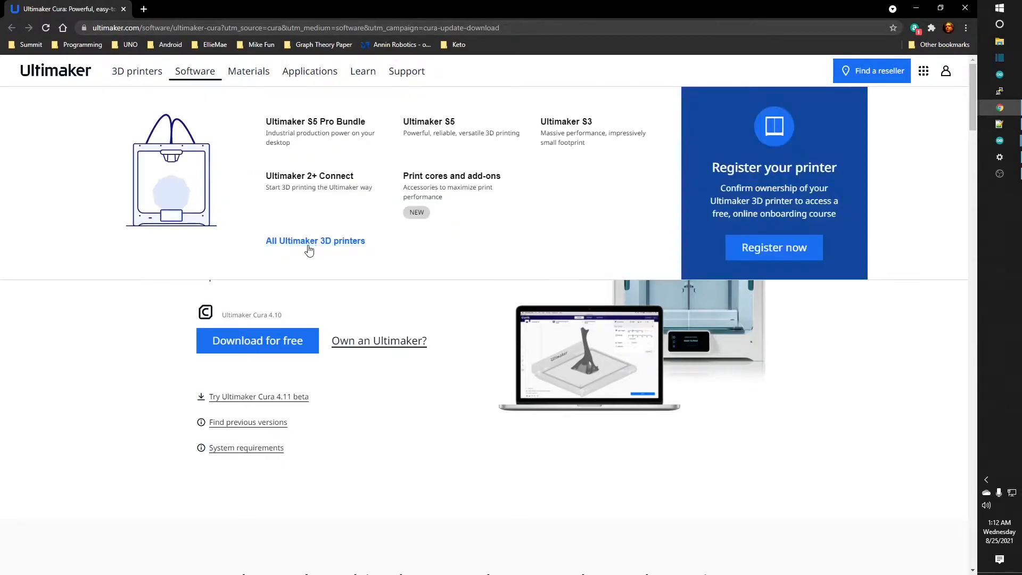
{"action": "left_click", "coordinate": [288, 352]}
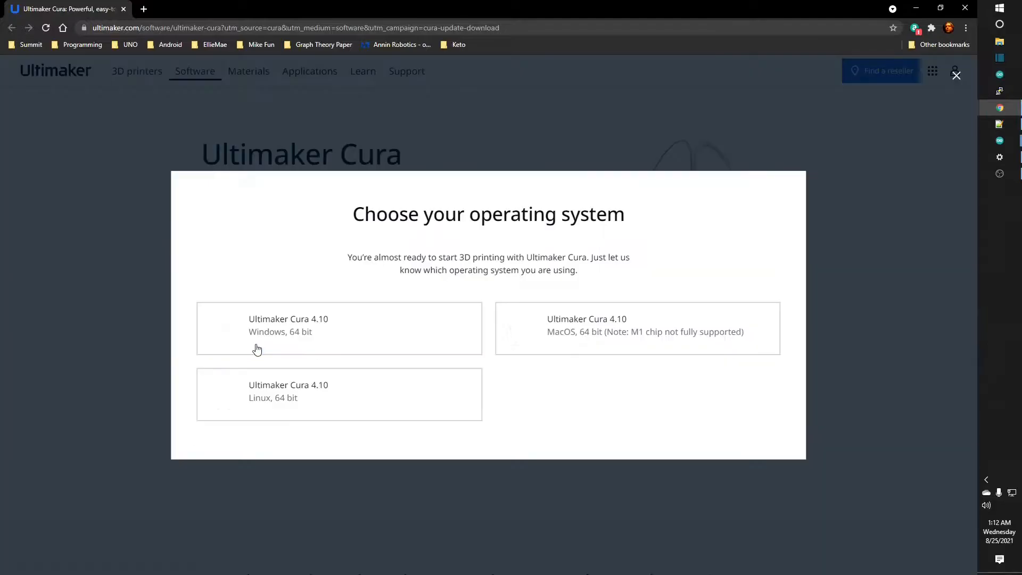
{"action": "left_click", "coordinate": [394, 329]}
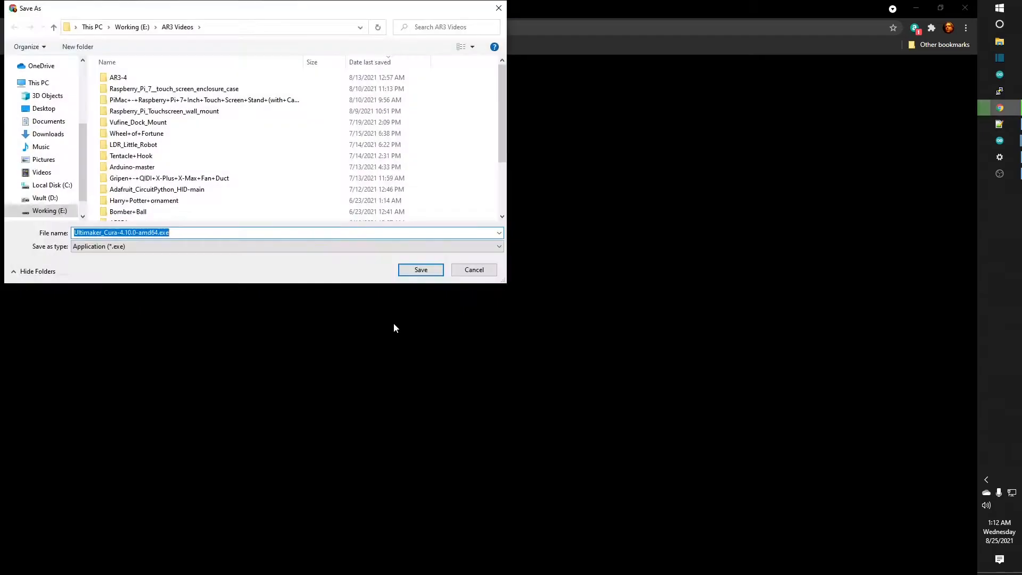
{"action": "left_click", "coordinate": [421, 269]}
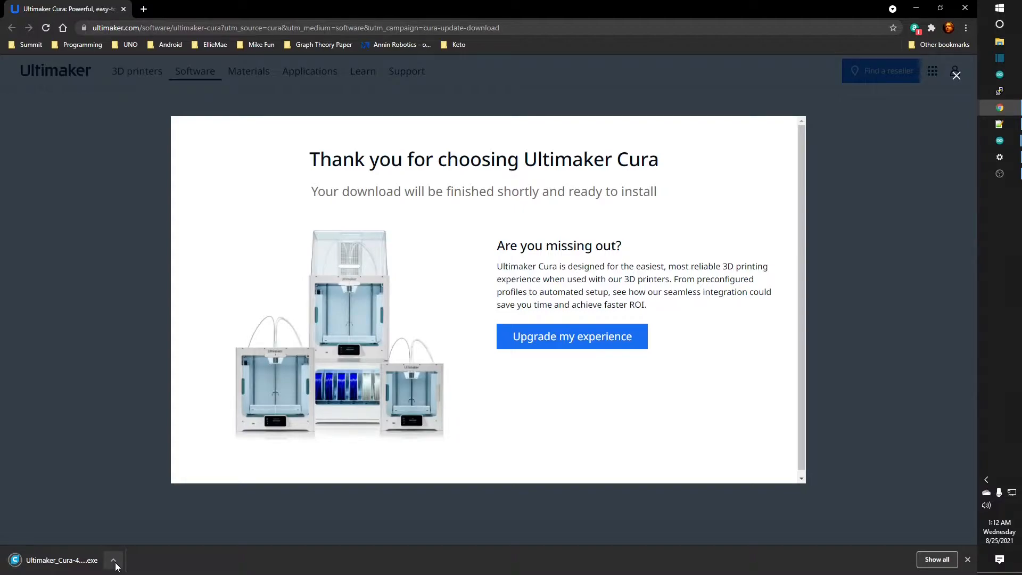
Show the downloaded Ultimaker_Cura-4.10.0-amd64.exe in its folder and launch it with permission to make changes.
{"action": "left_click", "coordinate": [113, 561]}
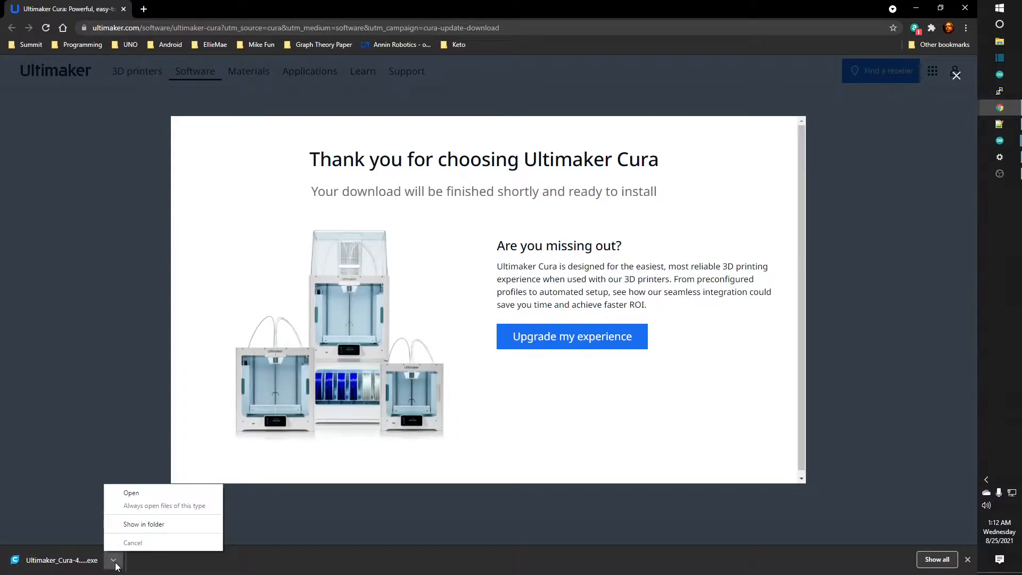
{"action": "left_click", "coordinate": [160, 525]}
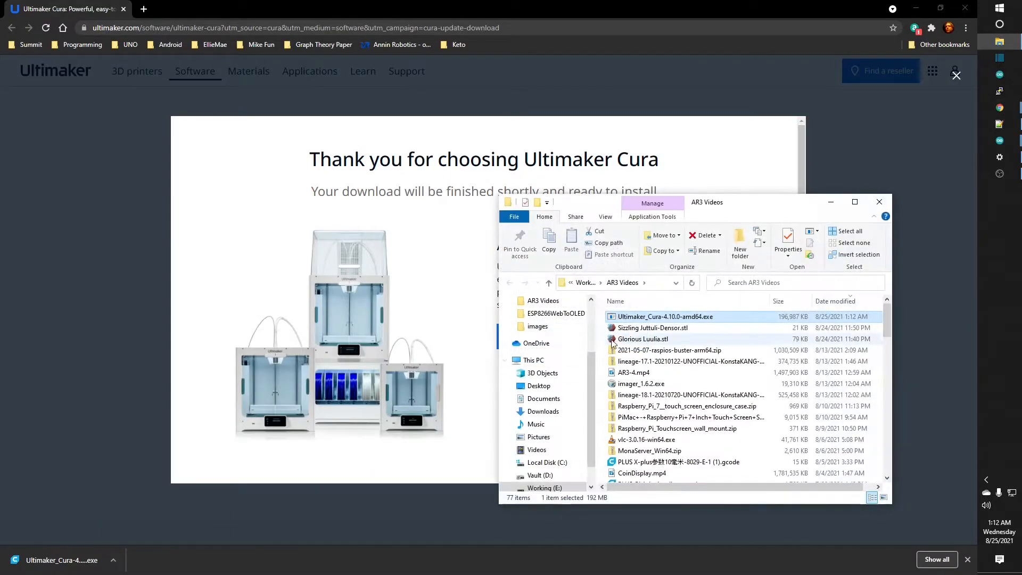
{"action": "double_click", "coordinate": [654, 317]}
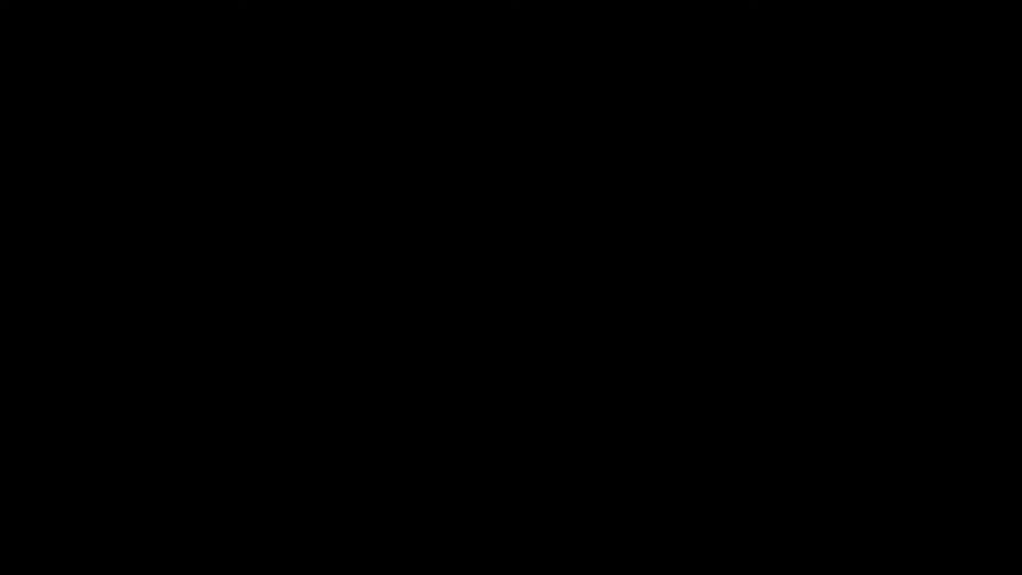
{"action": "left_click", "coordinate": [561, 387]}
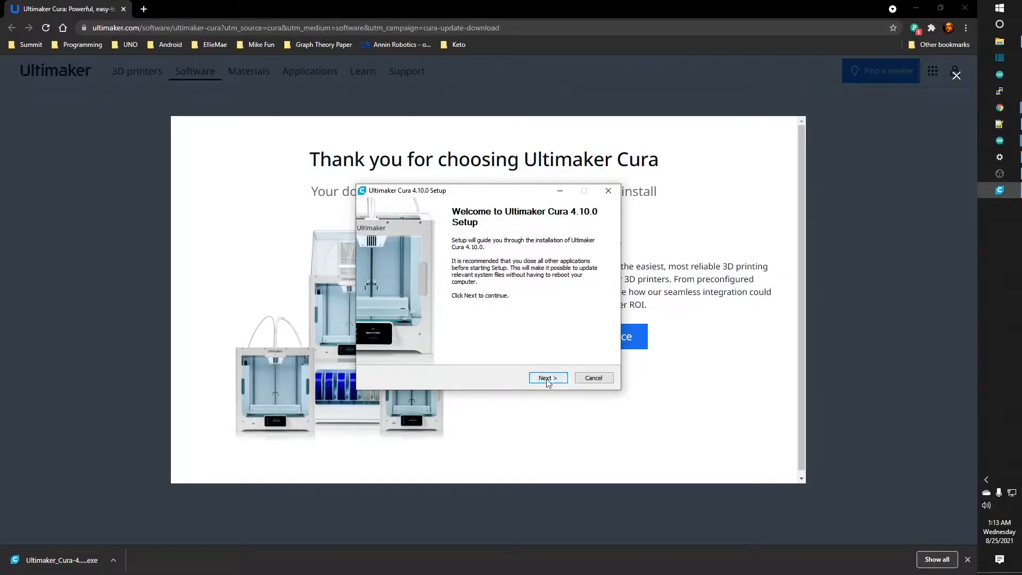
Accept the setup's license agreement and keep the default install location and the Ultimaker Cura Start Menu folder.
{"action": "left_click", "coordinate": [547, 378]}
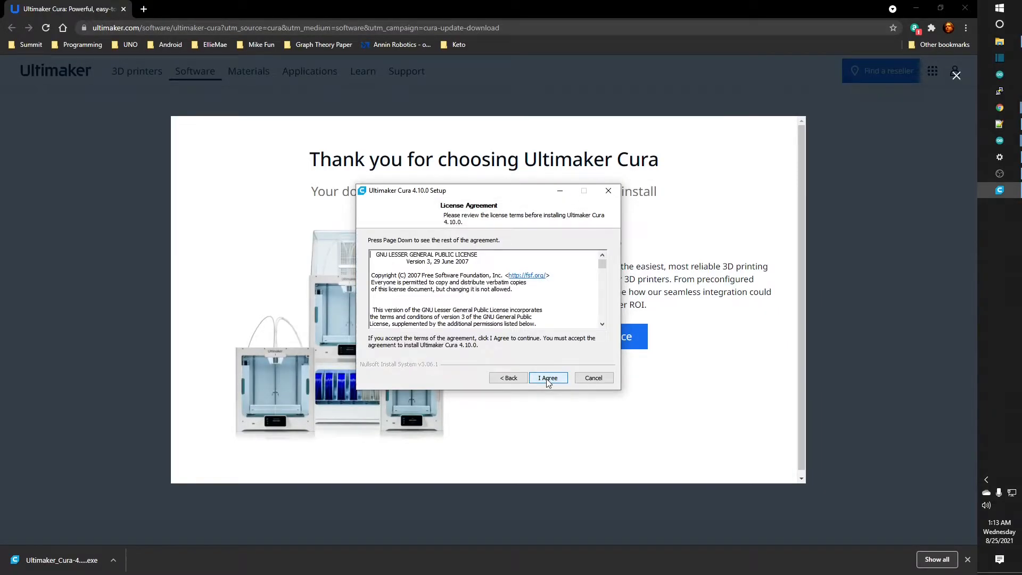
{"action": "left_click", "coordinate": [547, 378]}
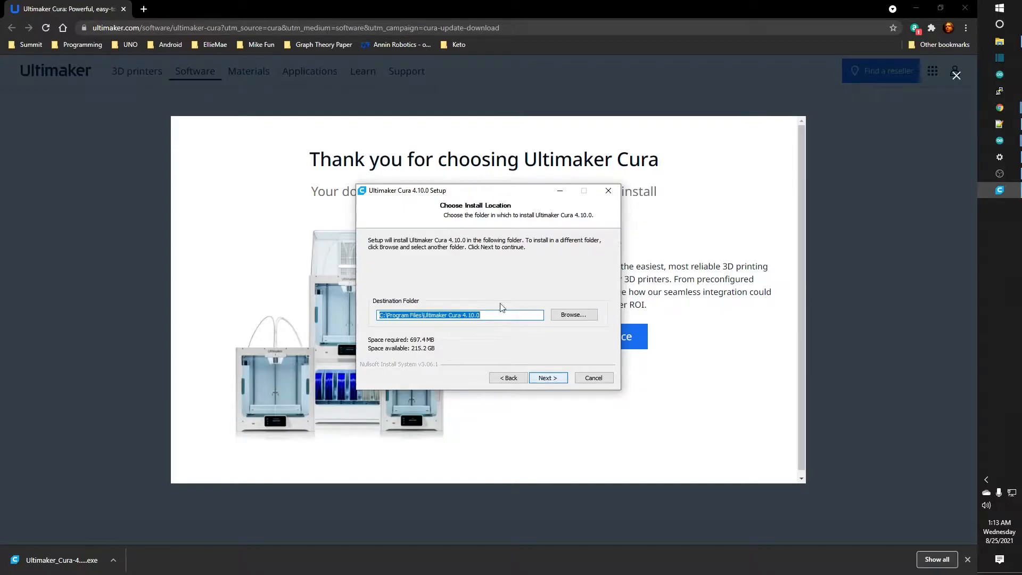
{"action": "left_click", "coordinate": [550, 381]}
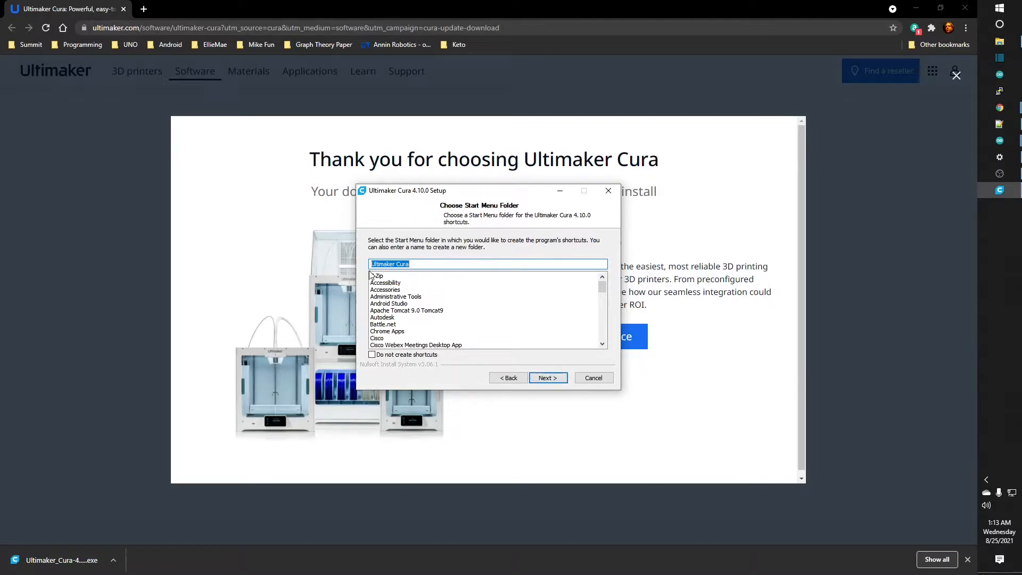
{"action": "left_click", "coordinate": [557, 382]}
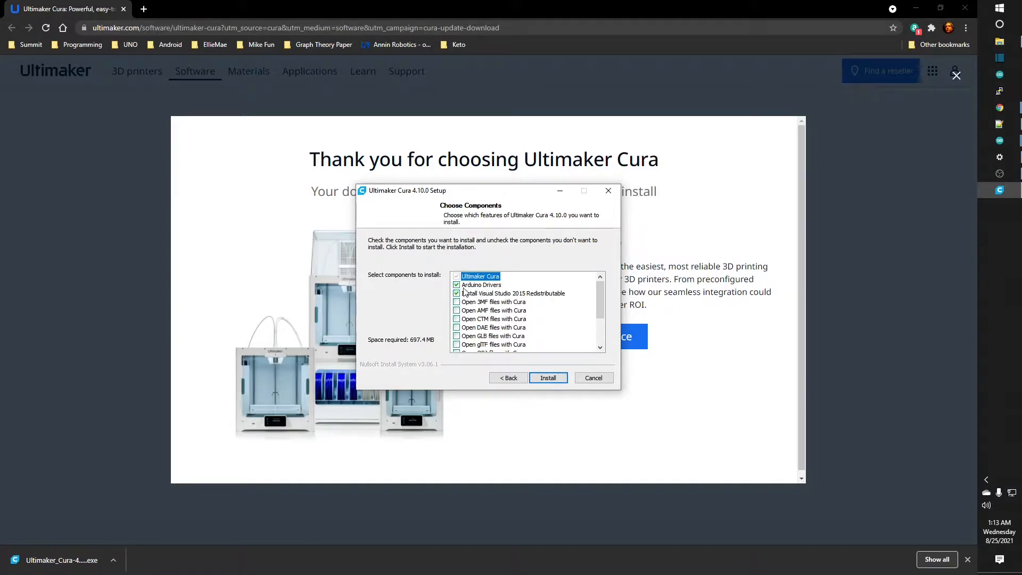
Review the component list, install Cura with the default components, and finish setup with Run Ultimaker Cura 4.10.0 enabled.
{"action": "scroll", "coordinate": [493, 311], "scroll_direction": "down", "scroll_amount": 2}
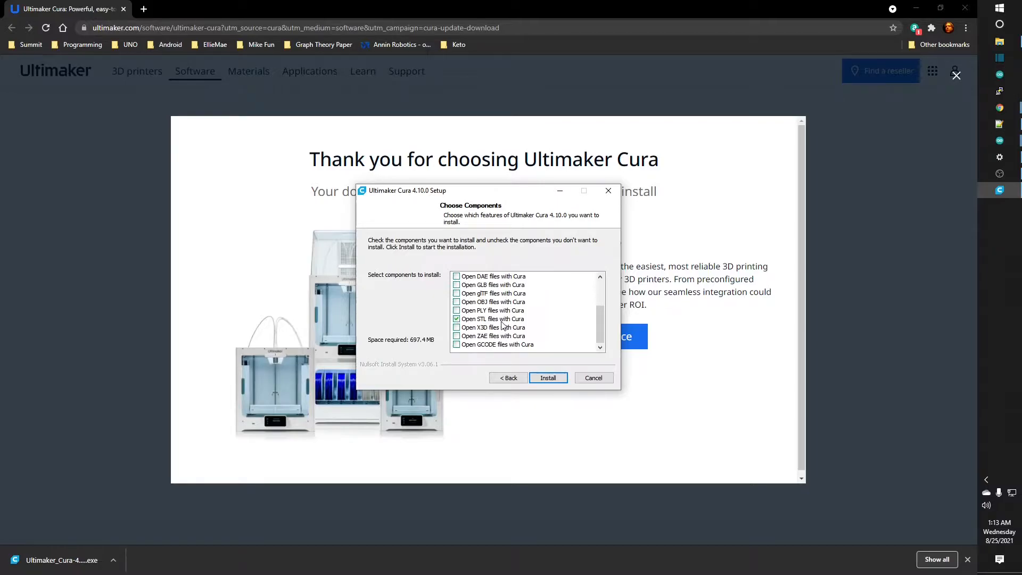
{"action": "scroll", "coordinate": [538, 330], "scroll_direction": "up", "scroll_amount": 2}
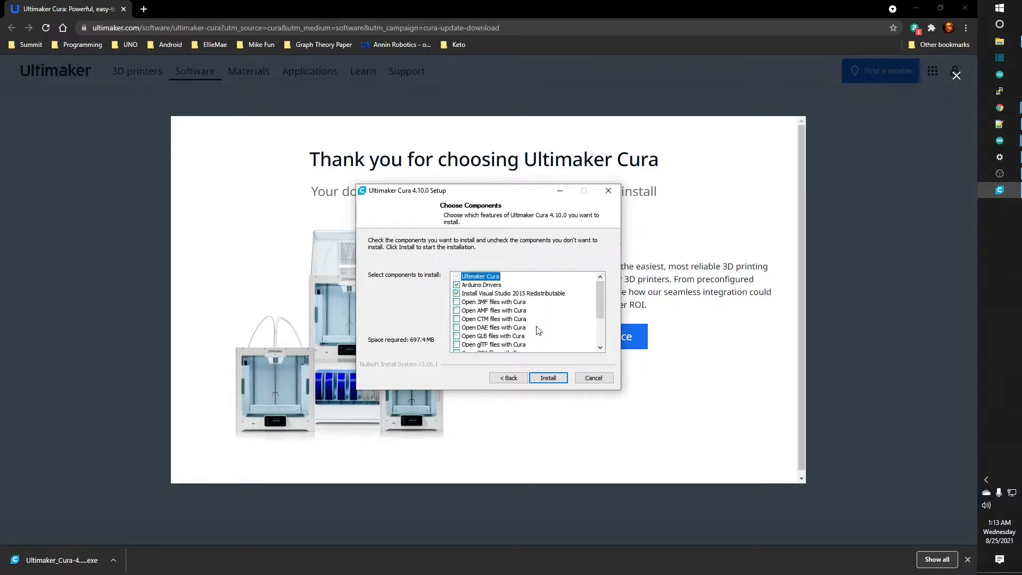
{"action": "scroll", "coordinate": [501, 313], "scroll_direction": "down", "scroll_amount": 2}
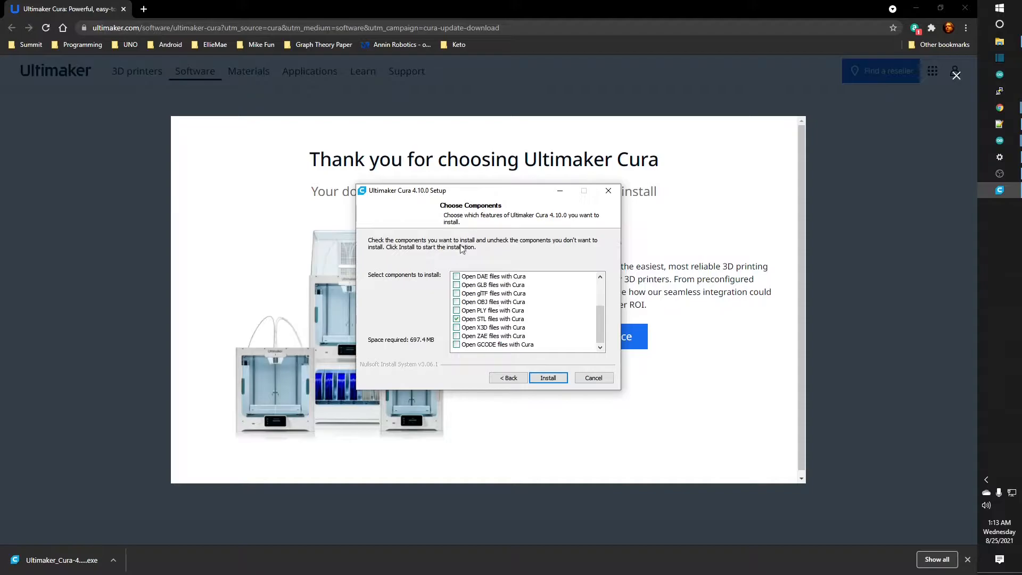
{"action": "left_click", "coordinate": [547, 377]}
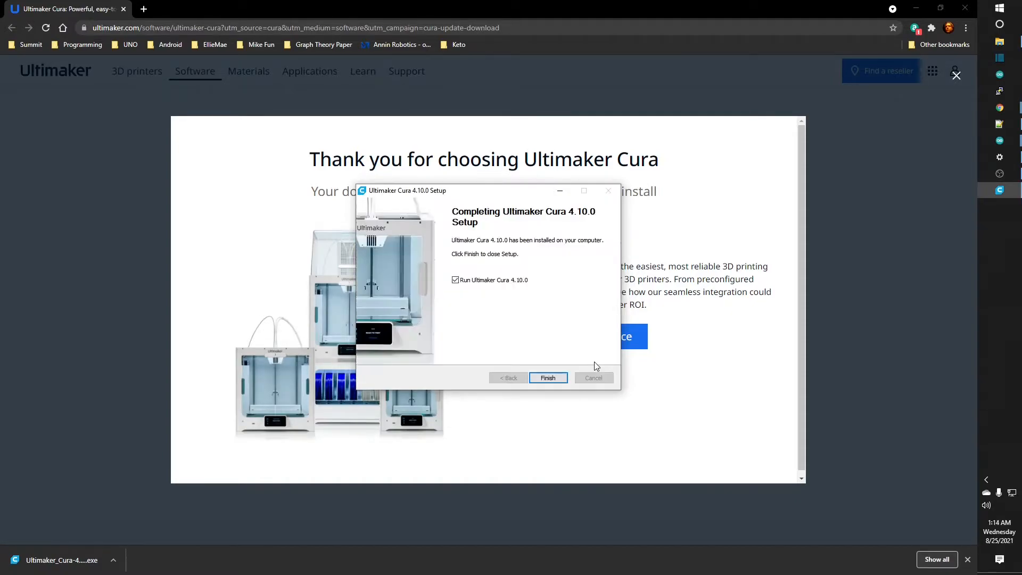
{"action": "left_click", "coordinate": [549, 379]}
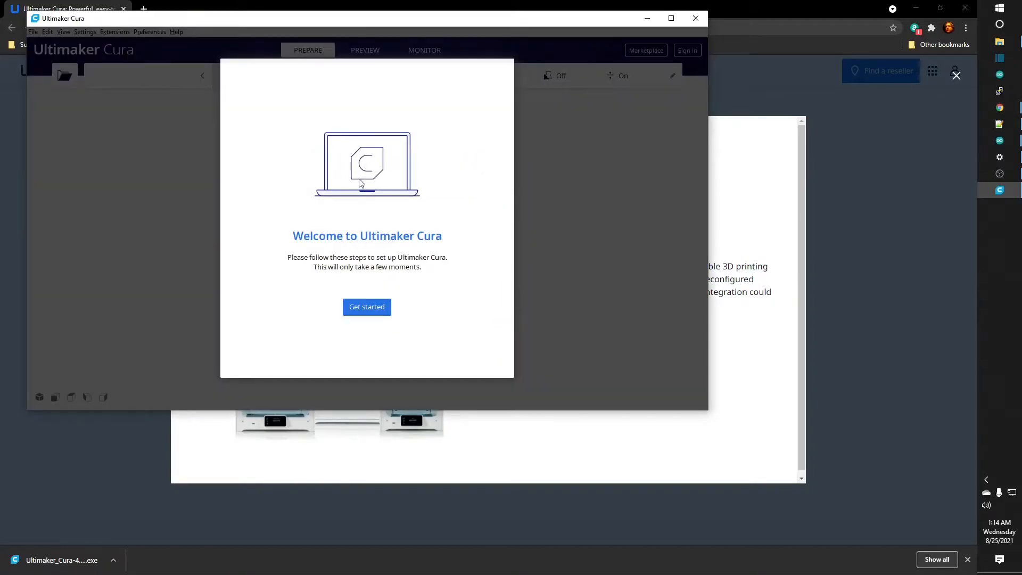
Start the first-run wizard, accept the user agreement and data collection notice, and skip signing in to the Ultimaker platform.
{"action": "left_click", "coordinate": [367, 308]}
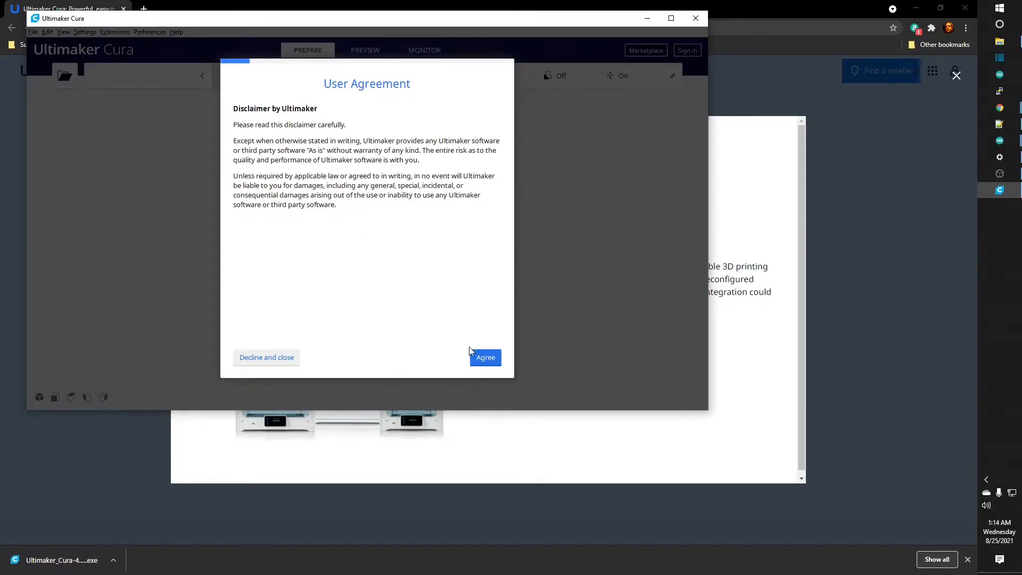
{"action": "left_click", "coordinate": [481, 360]}
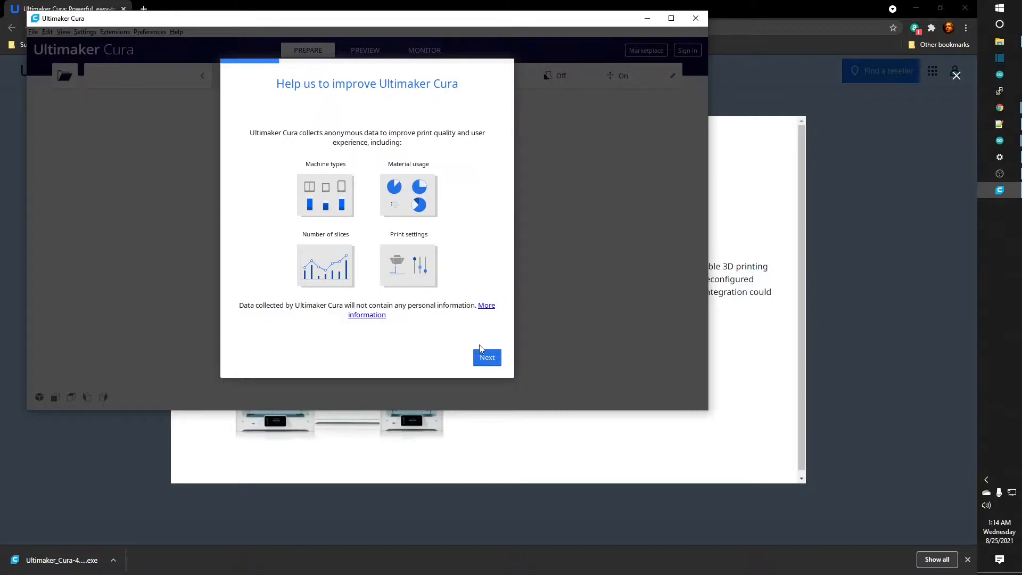
{"action": "left_click", "coordinate": [487, 360]}
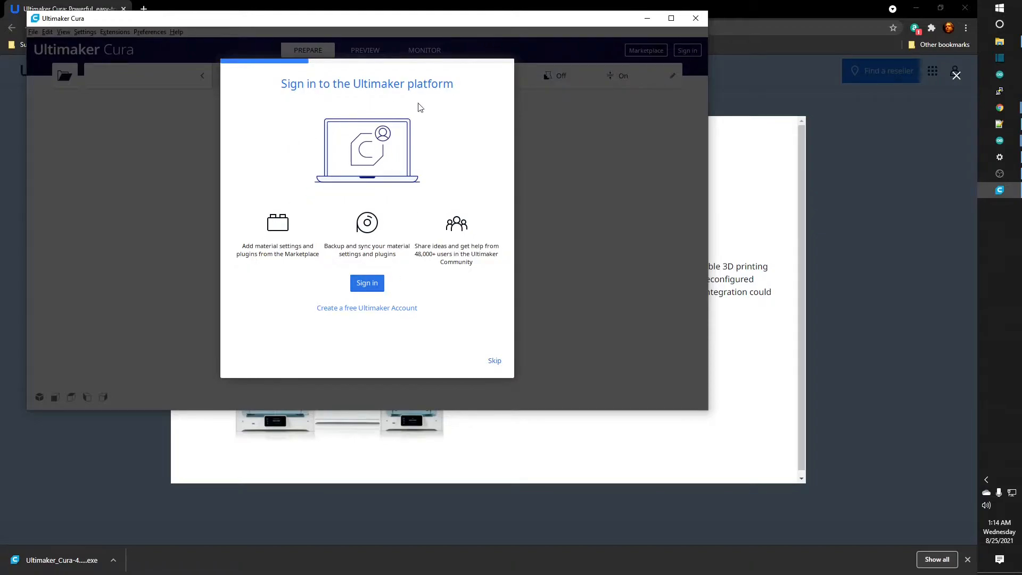
{"action": "left_click", "coordinate": [493, 361]}
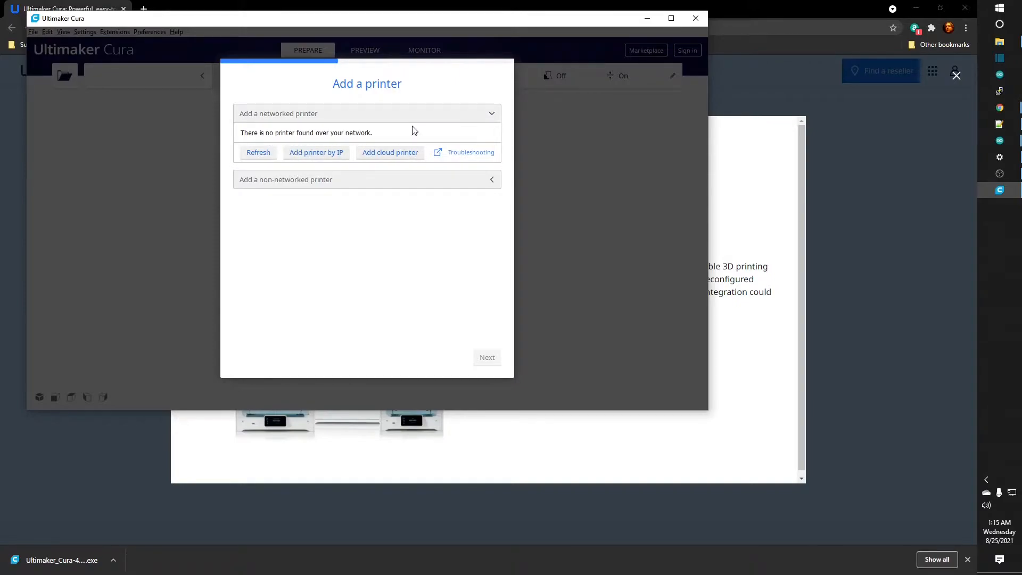
Add the Flashforge Dreamer NX as a non-networked printer, keeping its default name.
{"action": "left_click", "coordinate": [286, 181]}
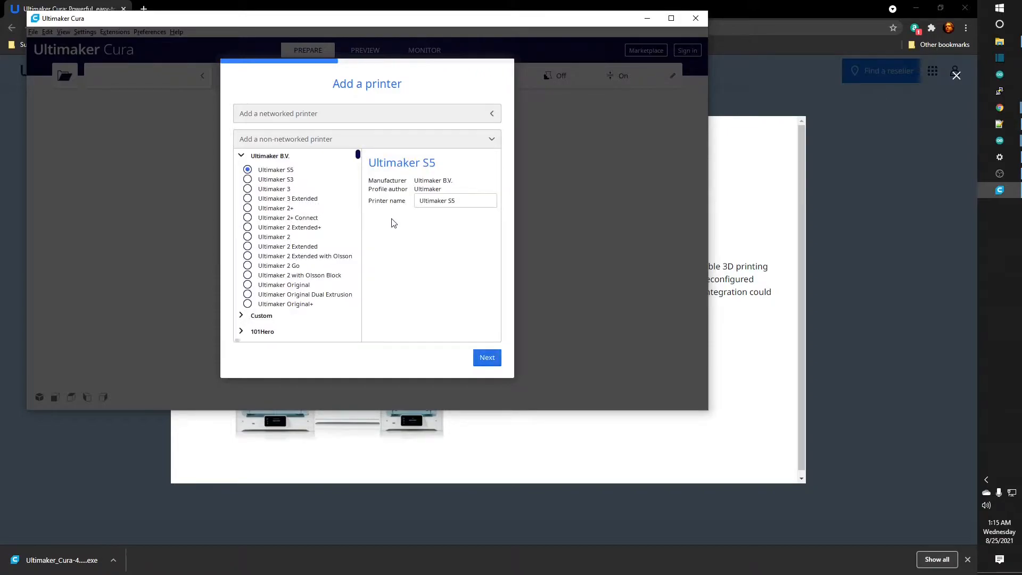
{"action": "scroll", "coordinate": [327, 286], "scroll_direction": "down", "scroll_amount": 1}
{"action": "scroll", "coordinate": [326, 286], "scroll_direction": "down", "scroll_amount": 10}
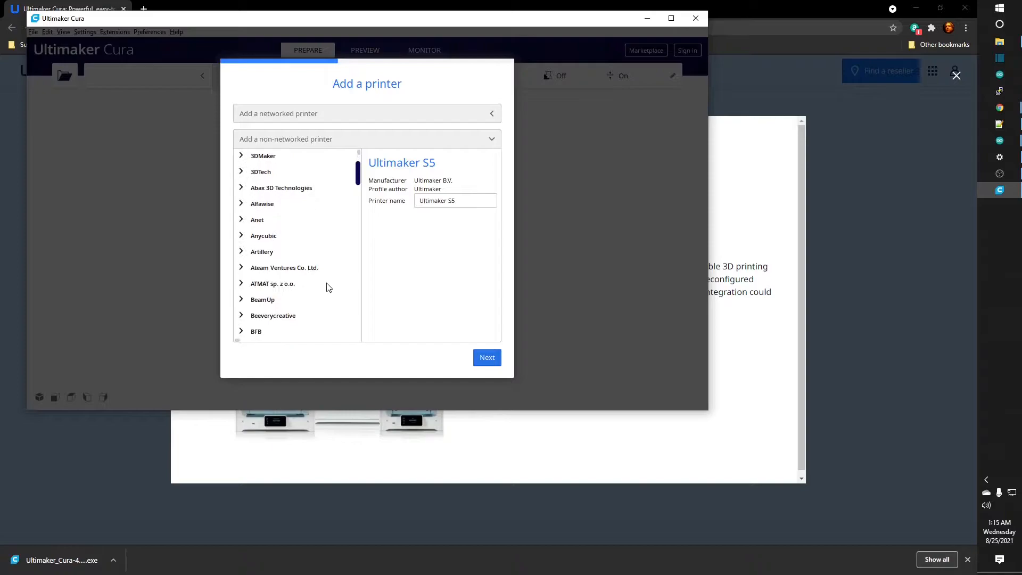
{"action": "scroll", "coordinate": [329, 287], "scroll_direction": "down", "scroll_amount": 8}
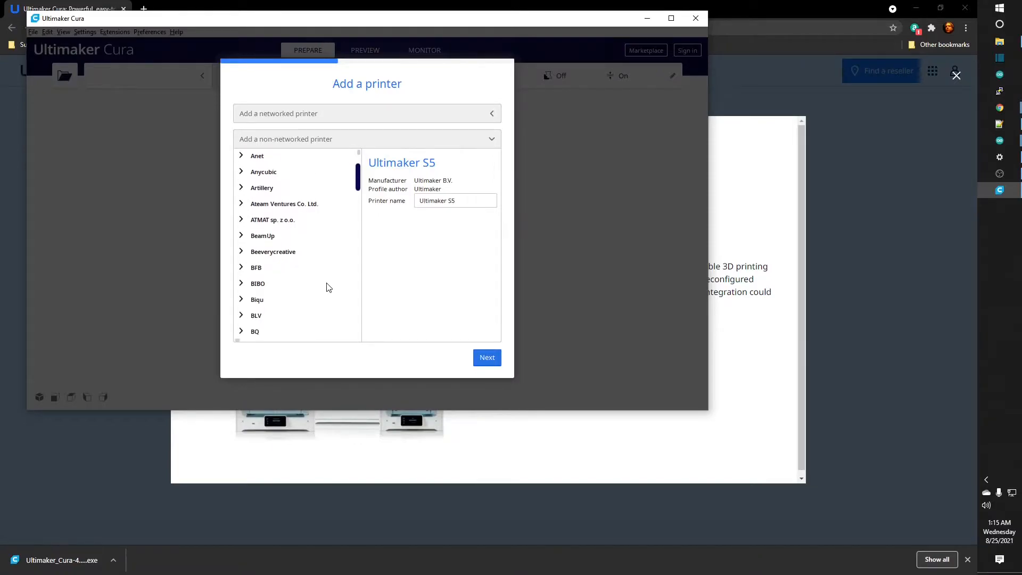
{"action": "scroll", "coordinate": [328, 288], "scroll_direction": "down", "scroll_amount": 10}
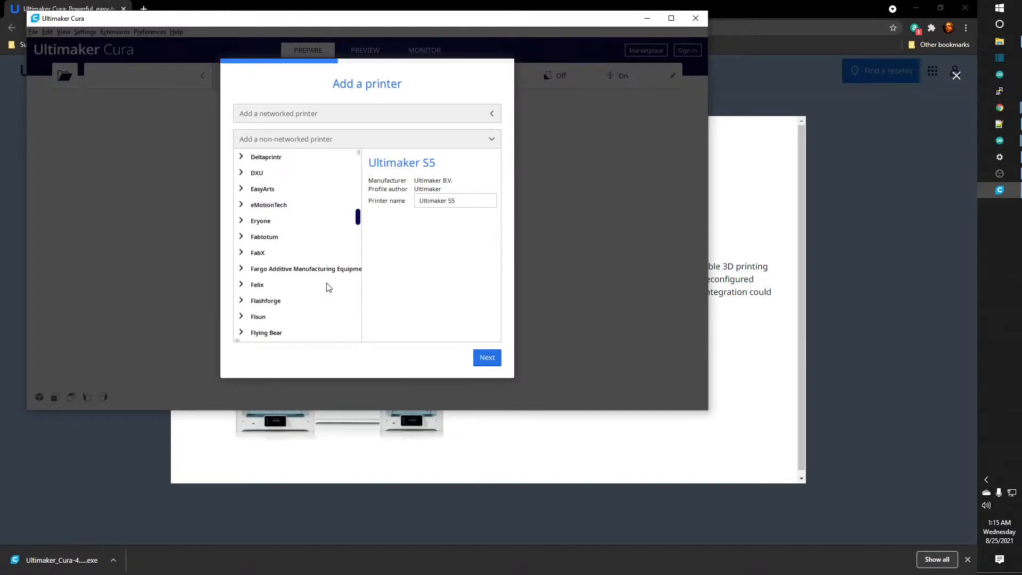
{"action": "left_click", "coordinate": [242, 301]}
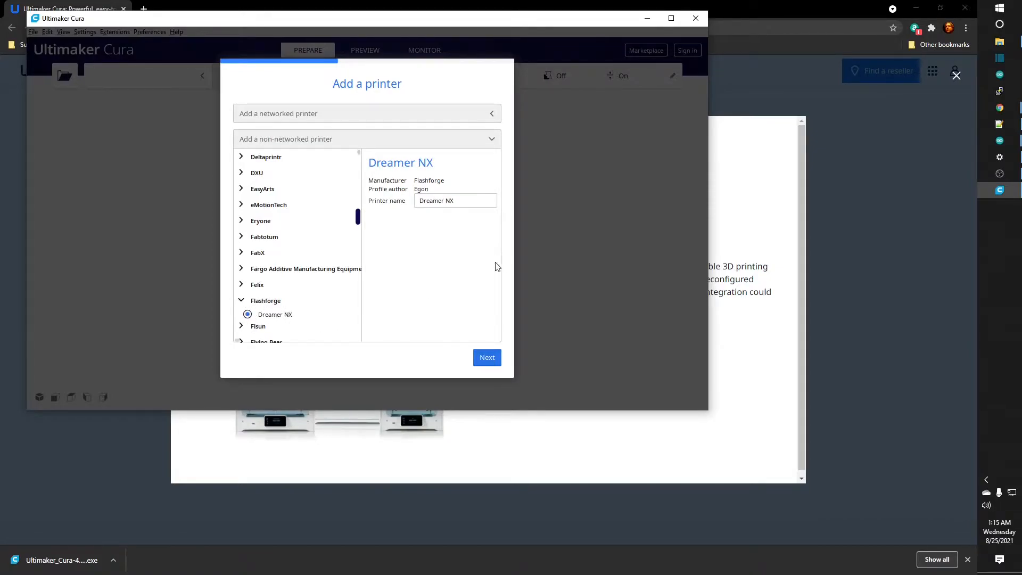
{"action": "left_click", "coordinate": [487, 359]}
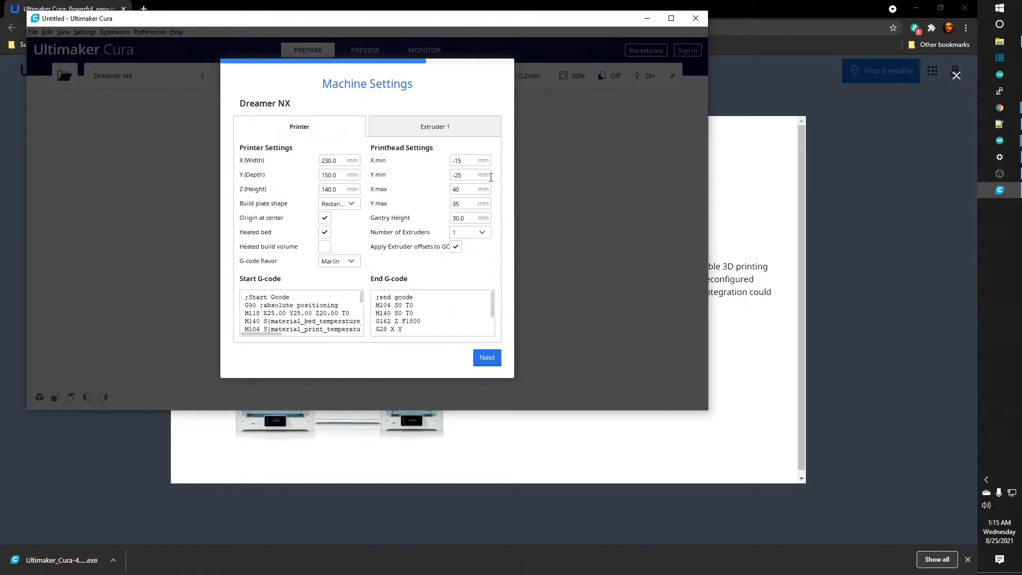
Review the Dreamer NX's Extruder 1 and Printer machine settings and accept them with the default values.
{"action": "left_click", "coordinate": [426, 130]}
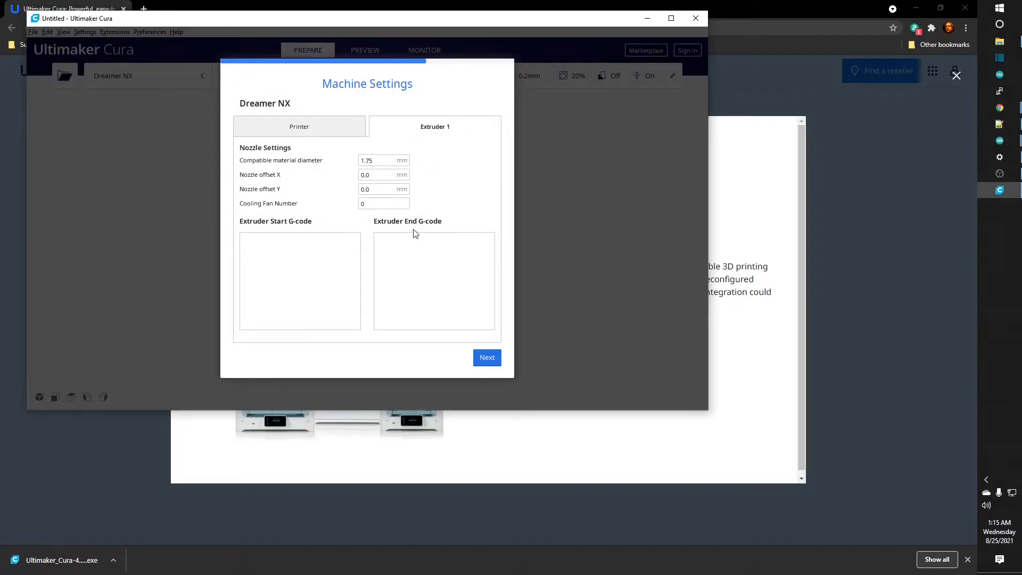
{"action": "left_click", "coordinate": [305, 132]}
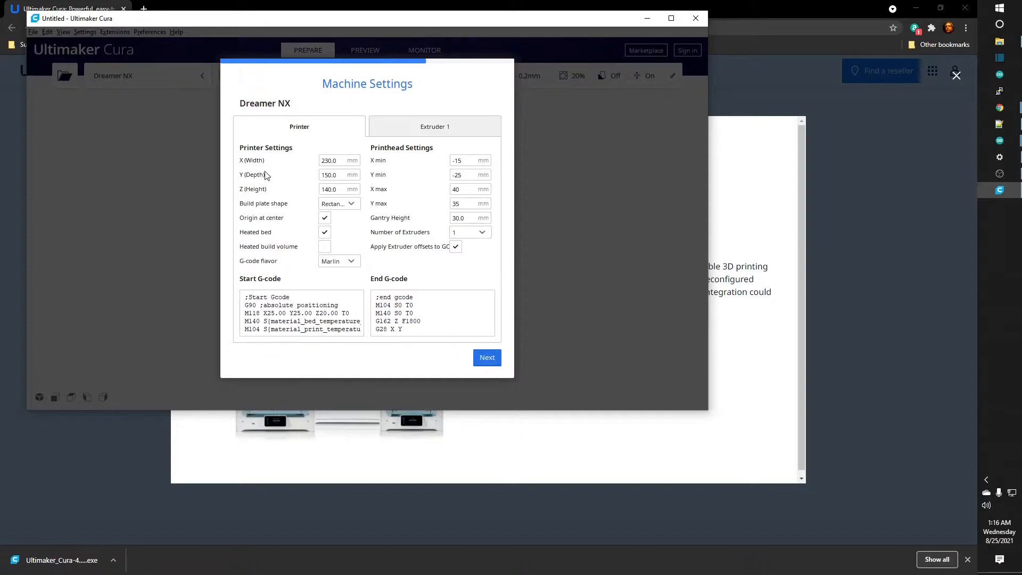
{"action": "mouse_move", "coordinate": [266, 177]}
{"action": "left_click", "coordinate": [487, 358]}
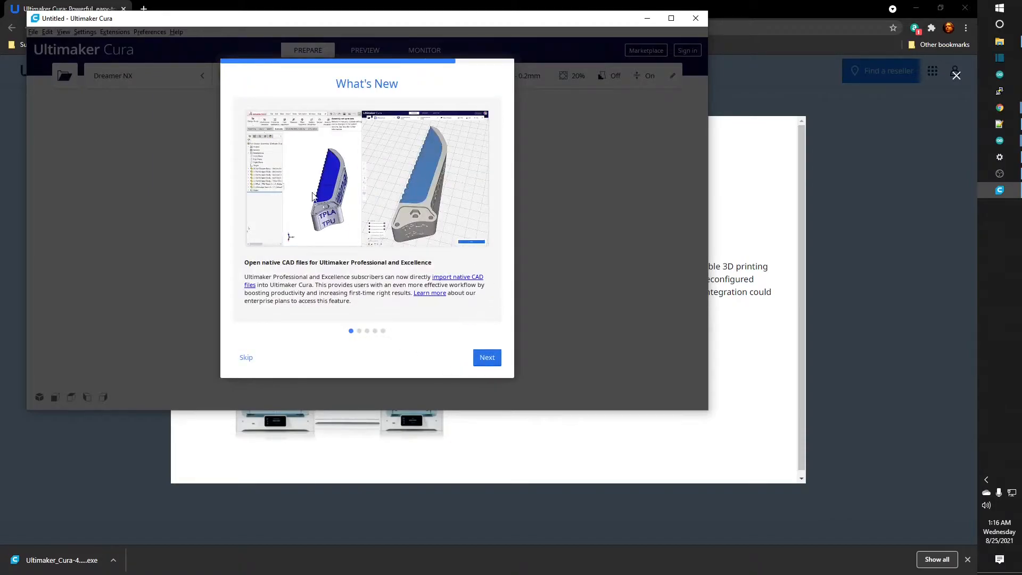
Page through the What's New slides and release notes, and finish the wizard to reach the empty build plate.
{"action": "left_click", "coordinate": [486, 357]}
{"action": "left_click", "coordinate": [486, 362]}
{"action": "left_click", "coordinate": [486, 362]}
{"action": "left_click", "coordinate": [486, 362]}
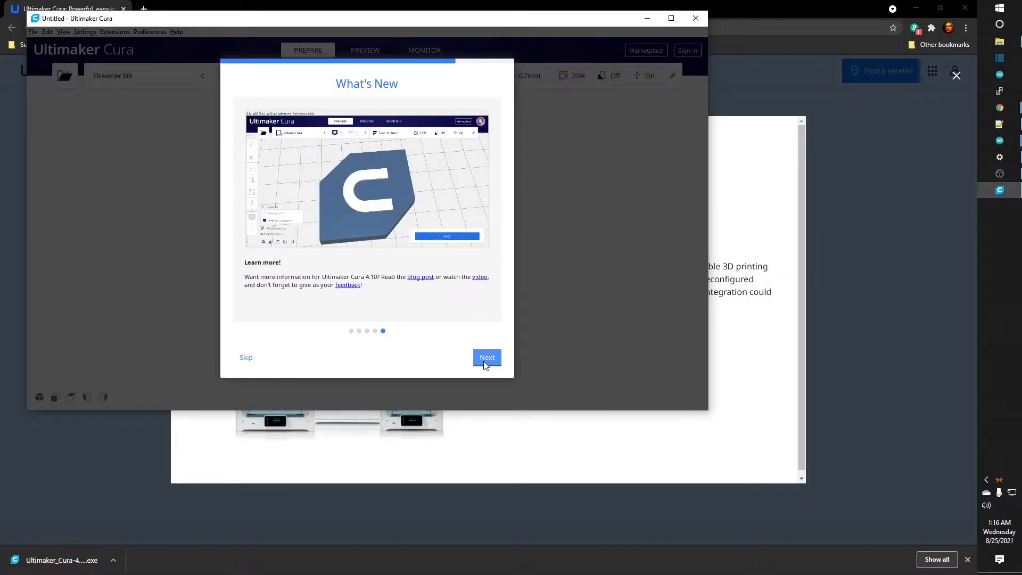
{"action": "left_click", "coordinate": [485, 362]}
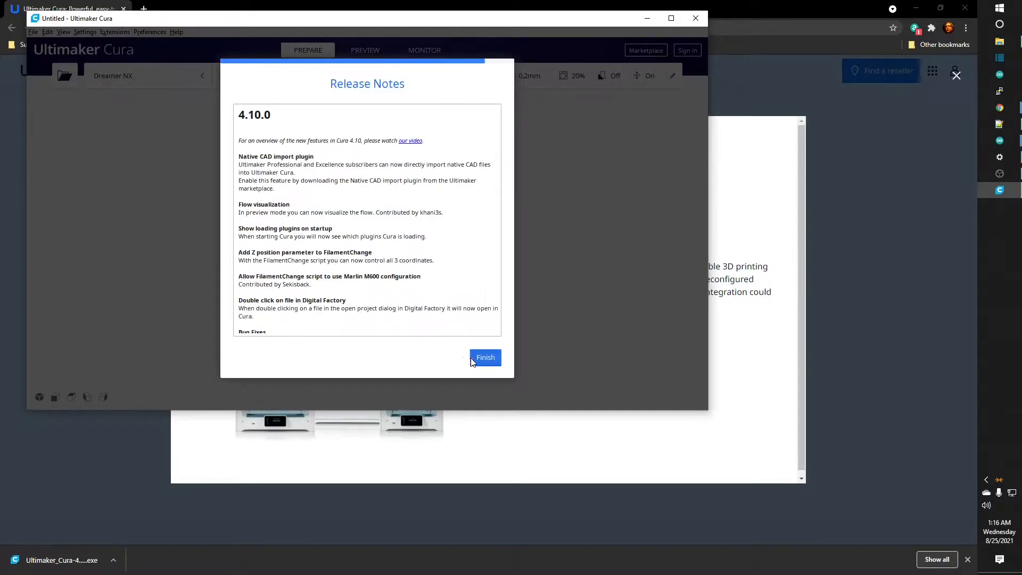
{"action": "left_click", "coordinate": [485, 361]}
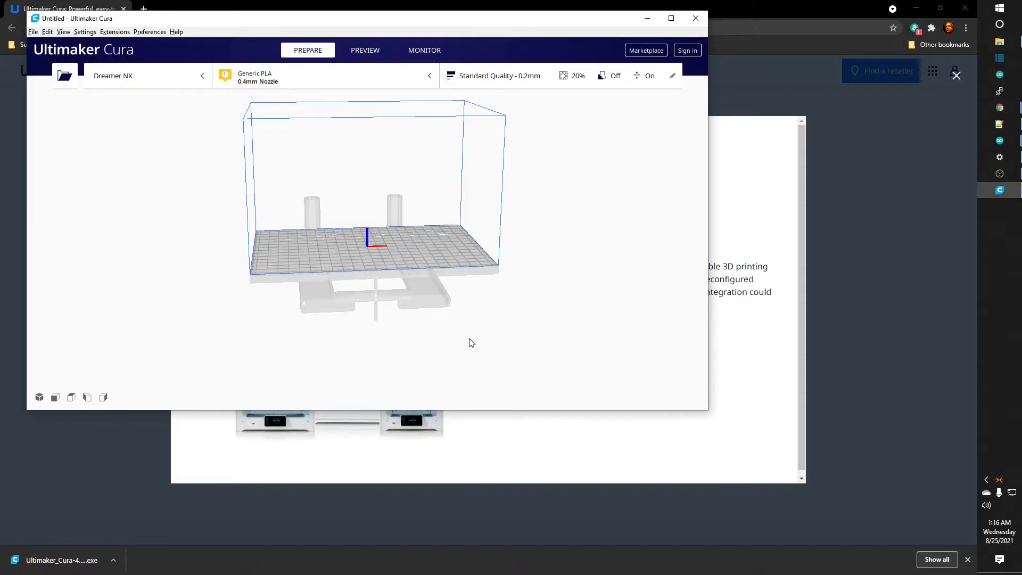
{"action": "right_click_drag", "start_coordinate": [544, 312], "coordinate": [504, 353]}
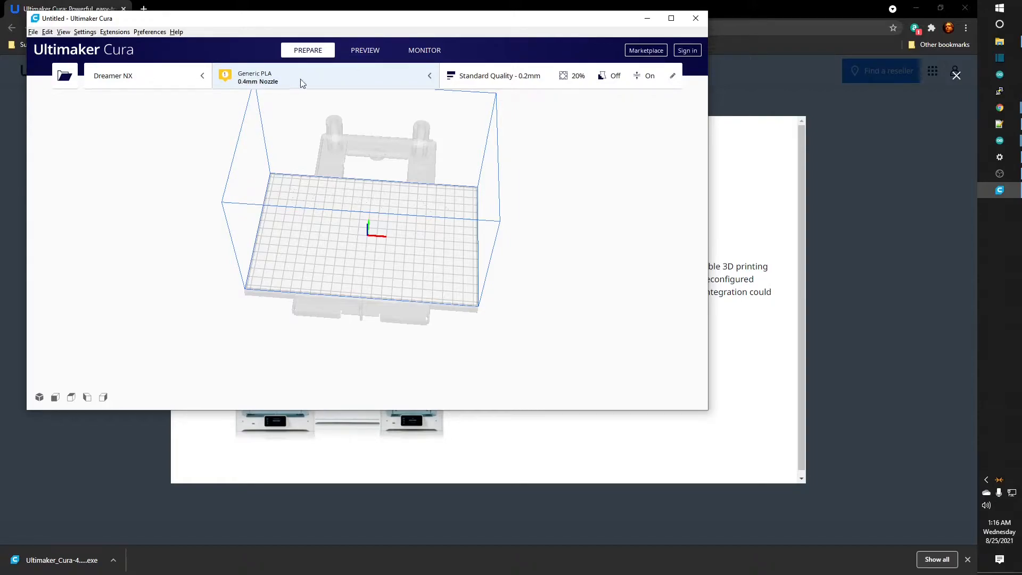
Browse the material brands in the extruder configuration and choose Generic PLA as the filament.
{"action": "left_click", "coordinate": [428, 80]}
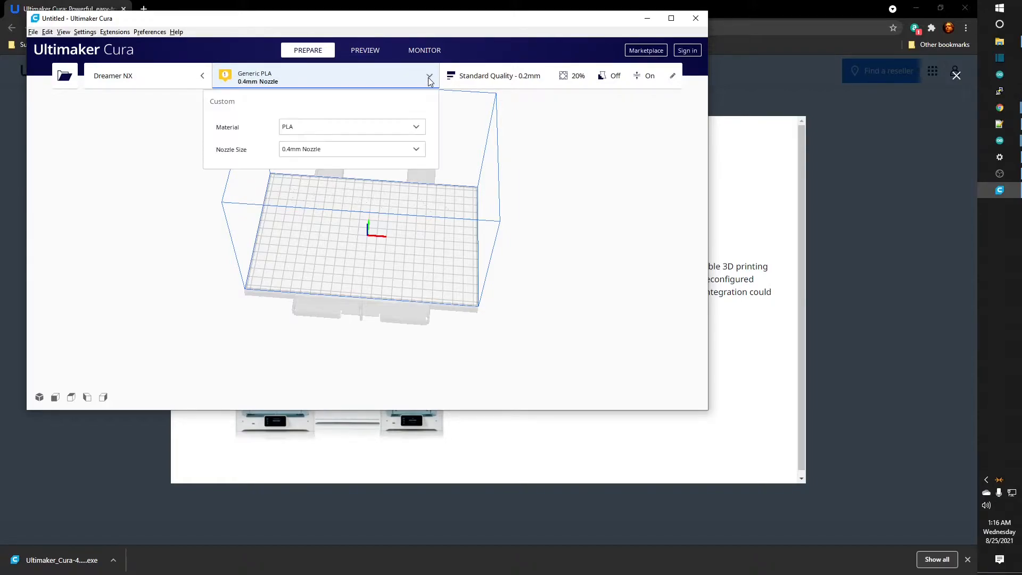
{"action": "left_click", "coordinate": [416, 130]}
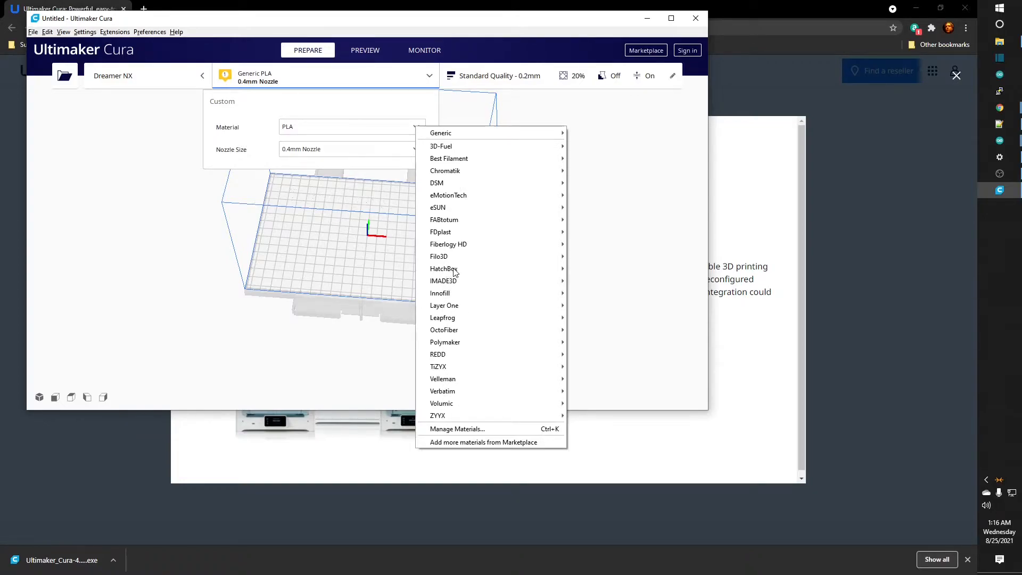
{"action": "mouse_move", "coordinate": [455, 261]}
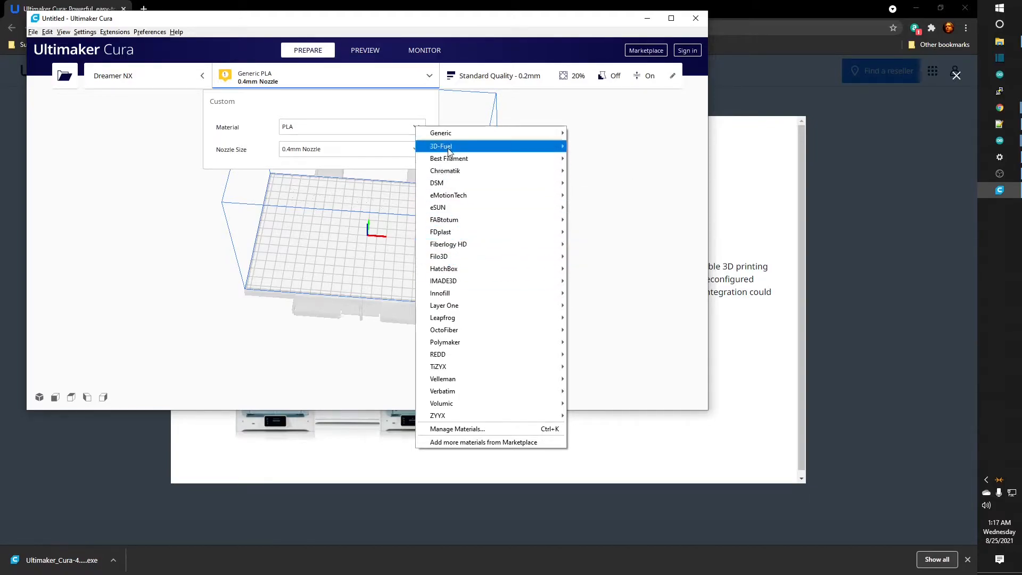
{"action": "mouse_move", "coordinate": [471, 382]}
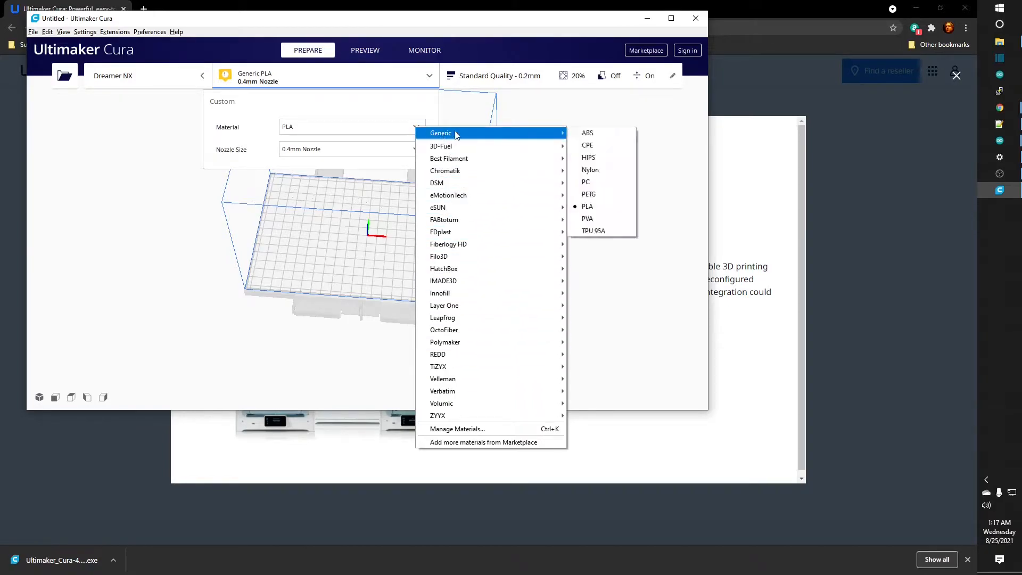
{"action": "mouse_move", "coordinate": [554, 139]}
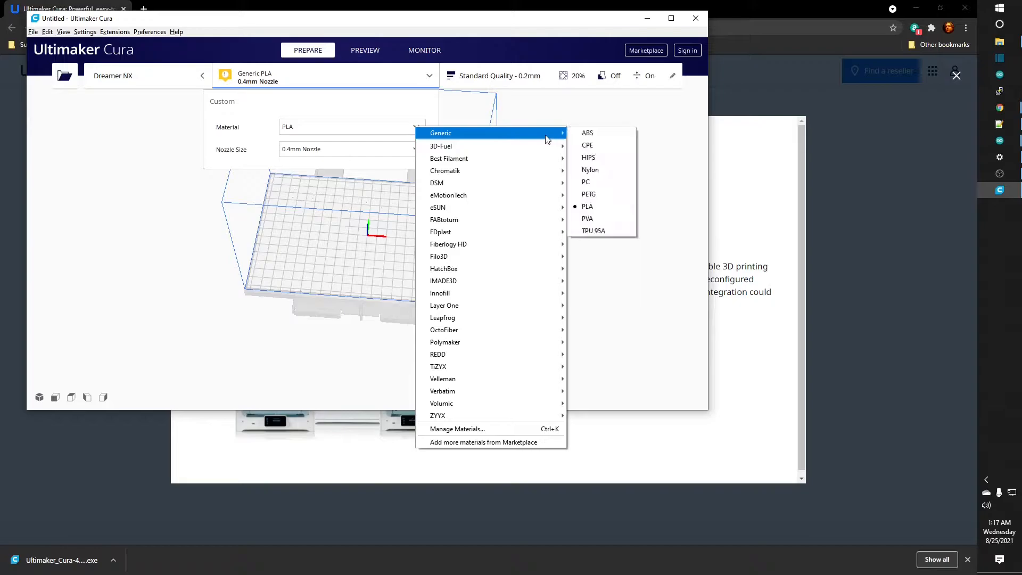
{"action": "left_click", "coordinate": [603, 208]}
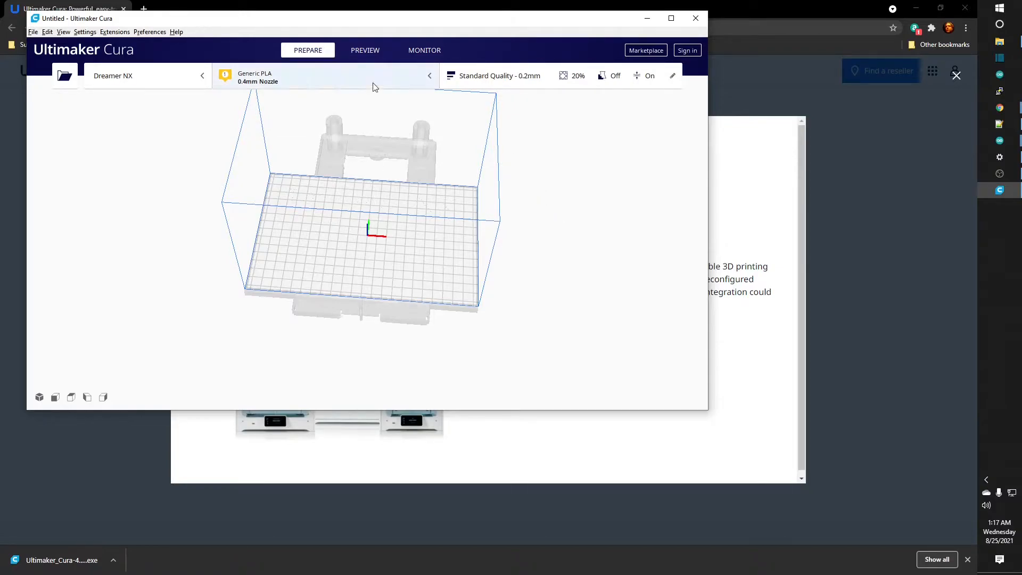
Review the print settings for layer height profile, infill, support and adhesion, and close them without changes.
{"action": "left_click", "coordinate": [516, 86]}
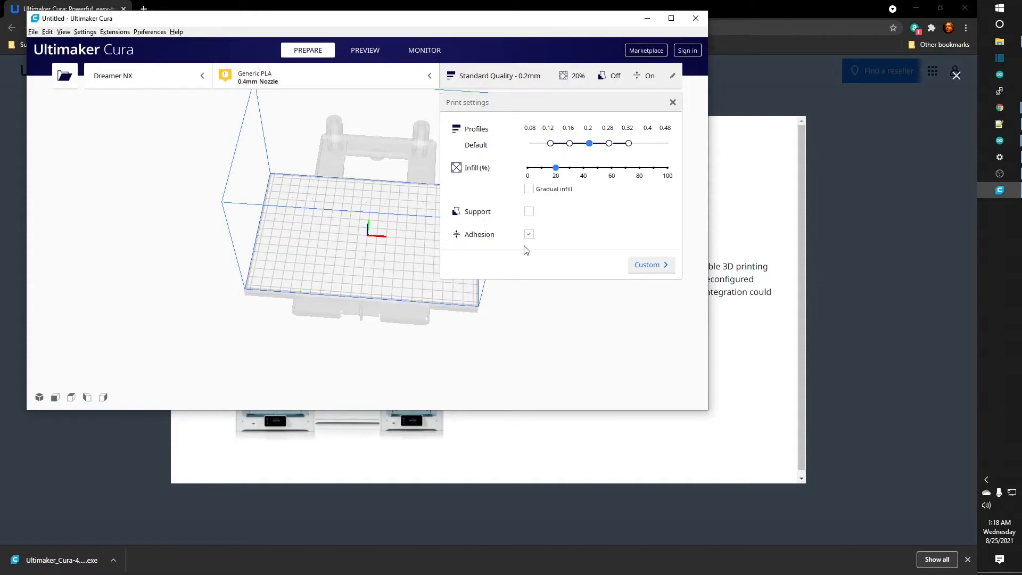
{"action": "mouse_move", "coordinate": [529, 243]}
{"action": "left_click", "coordinate": [454, 77]}
{"action": "right_click_drag", "start_coordinate": [611, 273], "coordinate": [614, 241]}
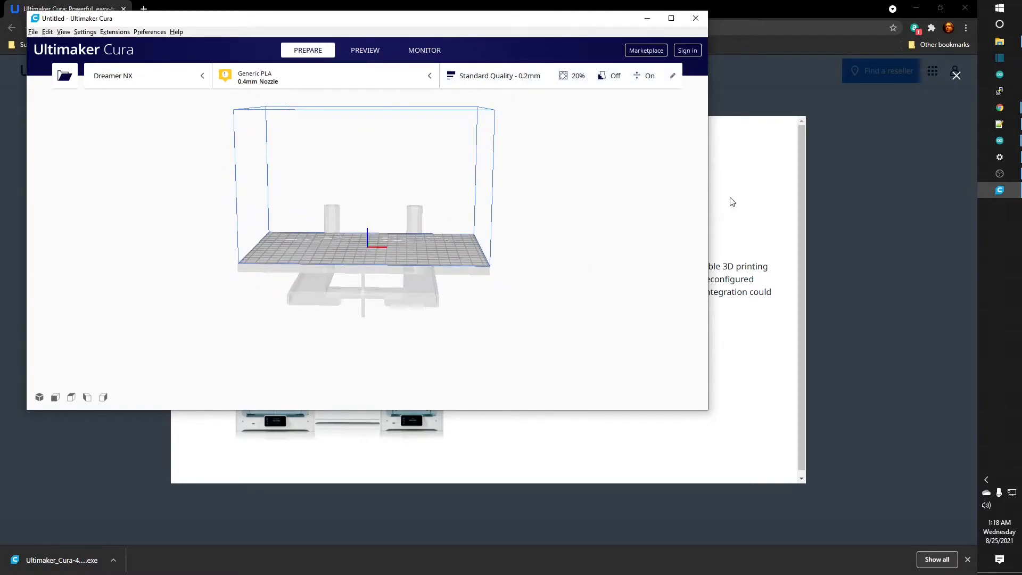
Load Glorious Luulia.stl from the AR3 Videos folder onto the build plate.
{"action": "left_click", "coordinate": [1000, 41]}
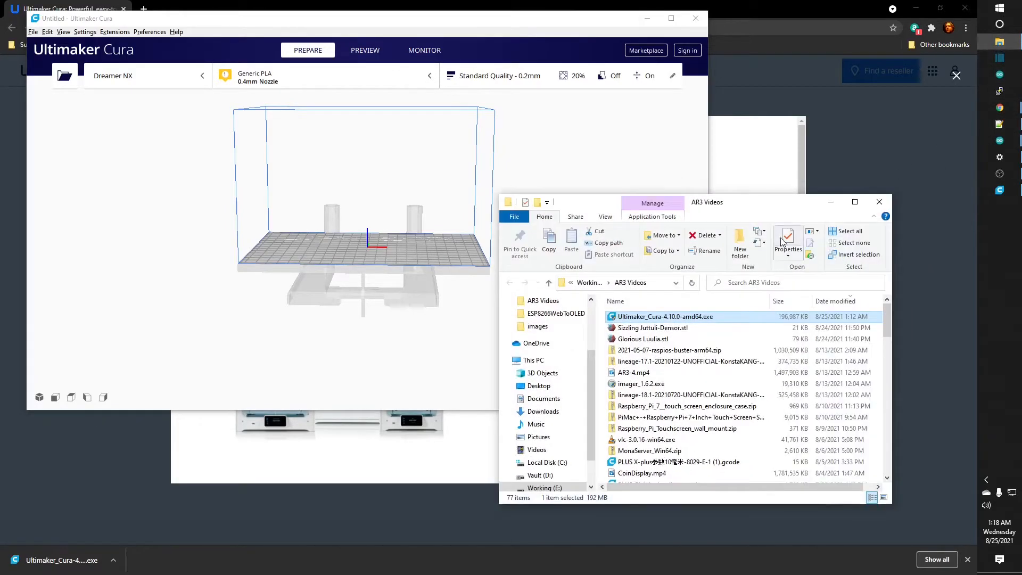
{"action": "left_click", "coordinate": [660, 343]}
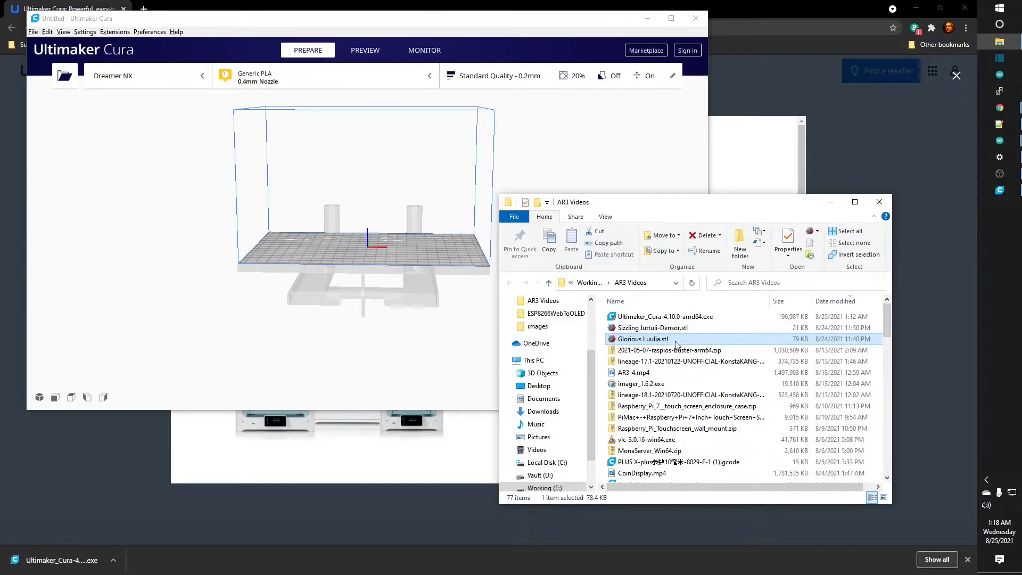
{"action": "left_click_drag", "start_coordinate": [659, 344], "coordinate": [362, 209]}
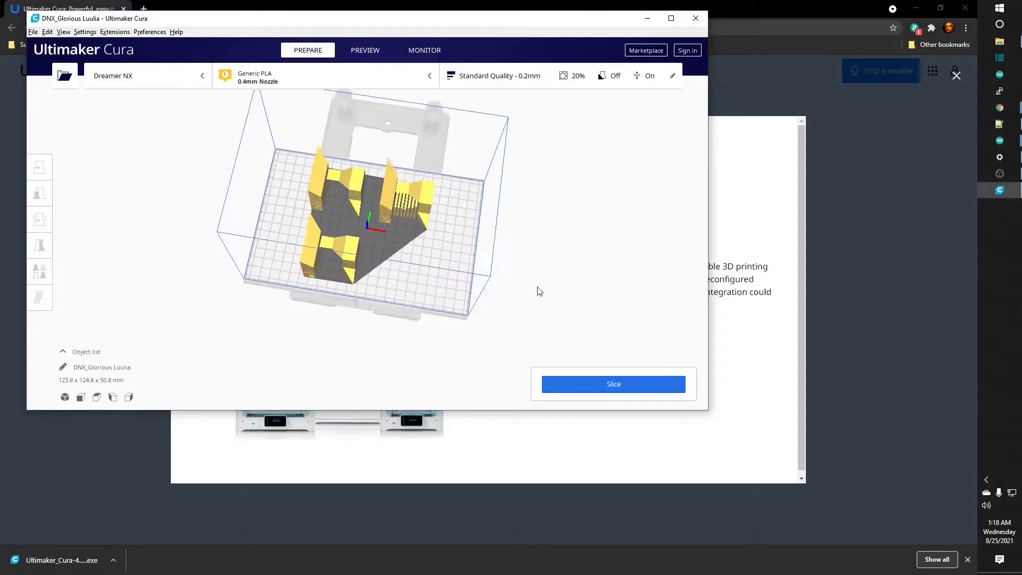
Inspect the model's overhangs and enable Support in the print settings.
{"action": "right_click_drag", "start_coordinate": [538, 289], "coordinate": [577, 240]}
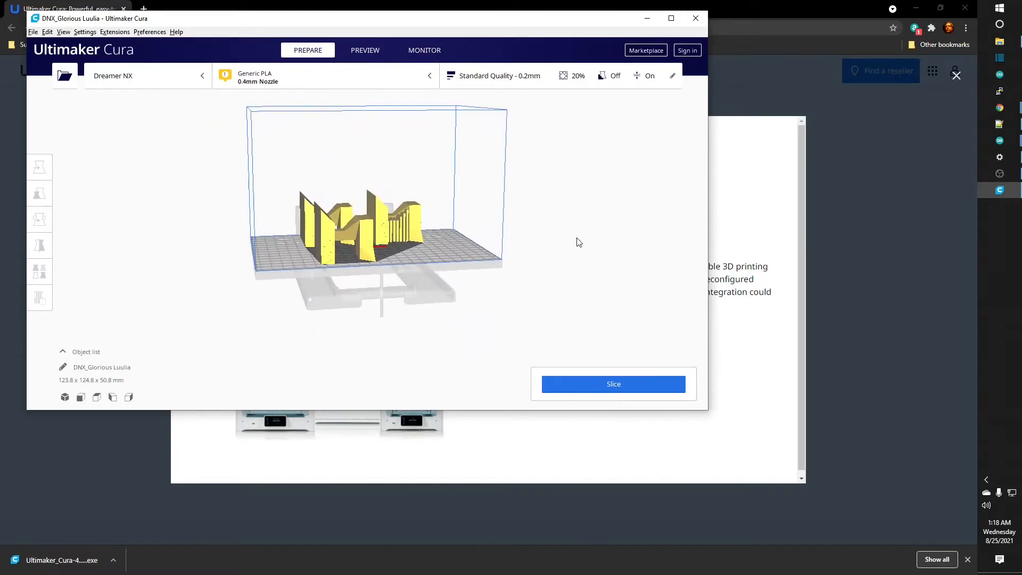
{"action": "right_click_drag", "start_coordinate": [288, 303], "coordinate": [495, 257]}
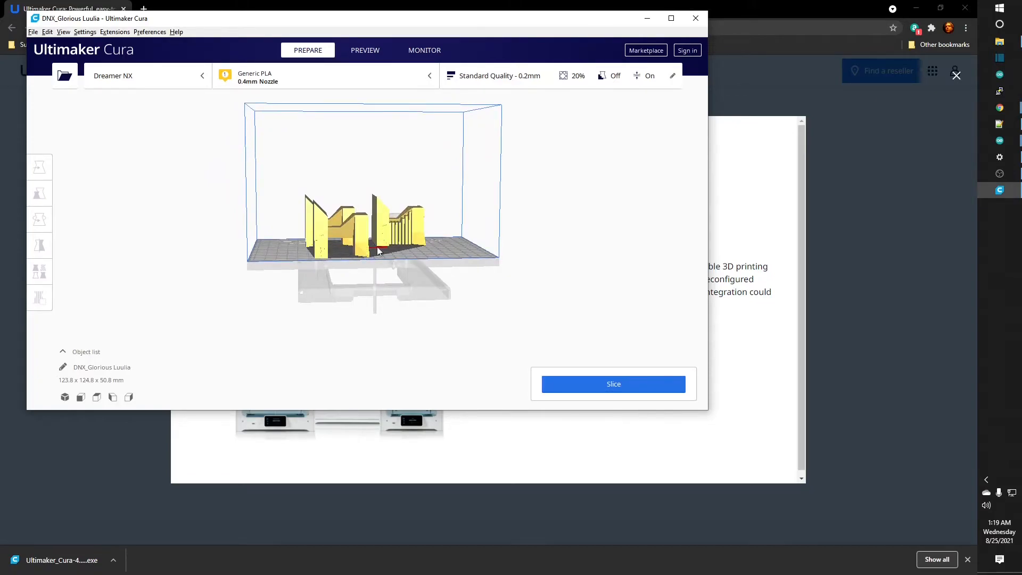
{"action": "mouse_move", "coordinate": [546, 255]}
{"action": "right_mouse_down"}
{"action": "mouse_move", "coordinate": [512, 306]}
{"action": "mouse_move", "coordinate": [563, 246]}
{"action": "mouse_move", "coordinate": [557, 271]}
{"action": "mouse_move", "coordinate": [470, 294]}
{"action": "mouse_move", "coordinate": [529, 283]}
{"action": "mouse_move", "coordinate": [561, 255]}
{"action": "right_mouse_up"}
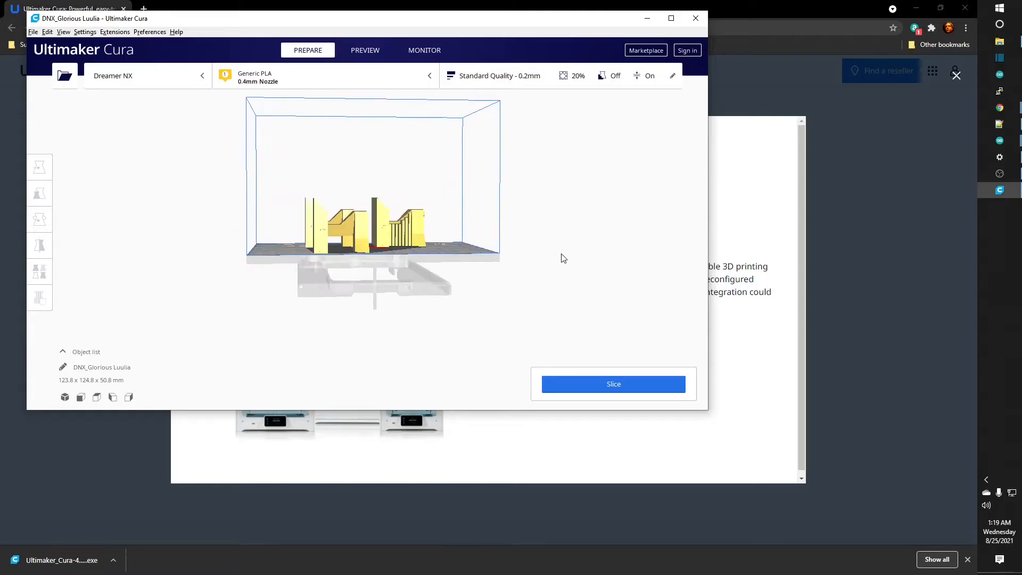
{"action": "scroll", "coordinate": [340, 257], "scroll_direction": "up", "scroll_amount": 5}
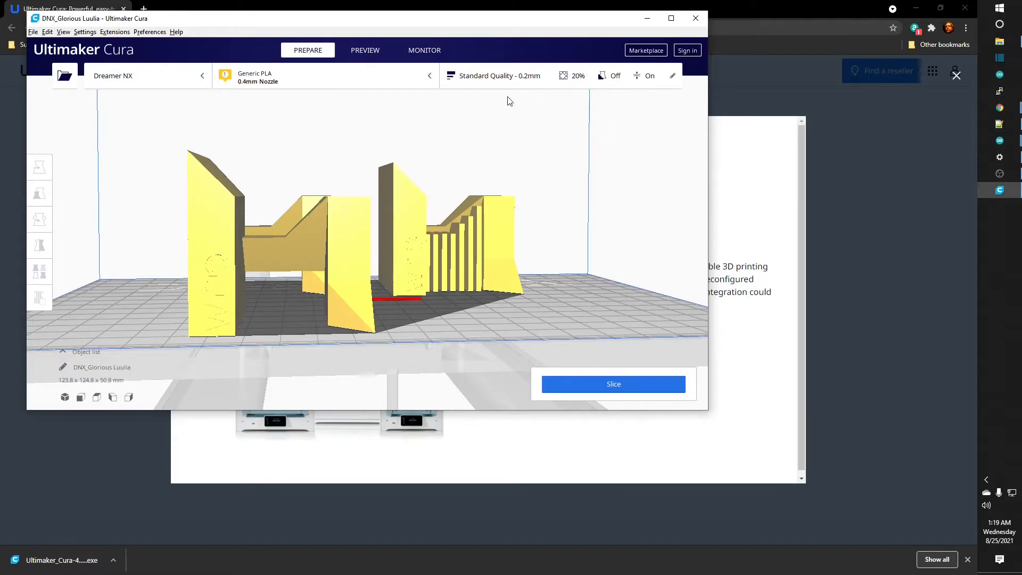
{"action": "left_click", "coordinate": [505, 79]}
{"action": "left_click", "coordinate": [505, 78]}
{"action": "left_click", "coordinate": [506, 78]}
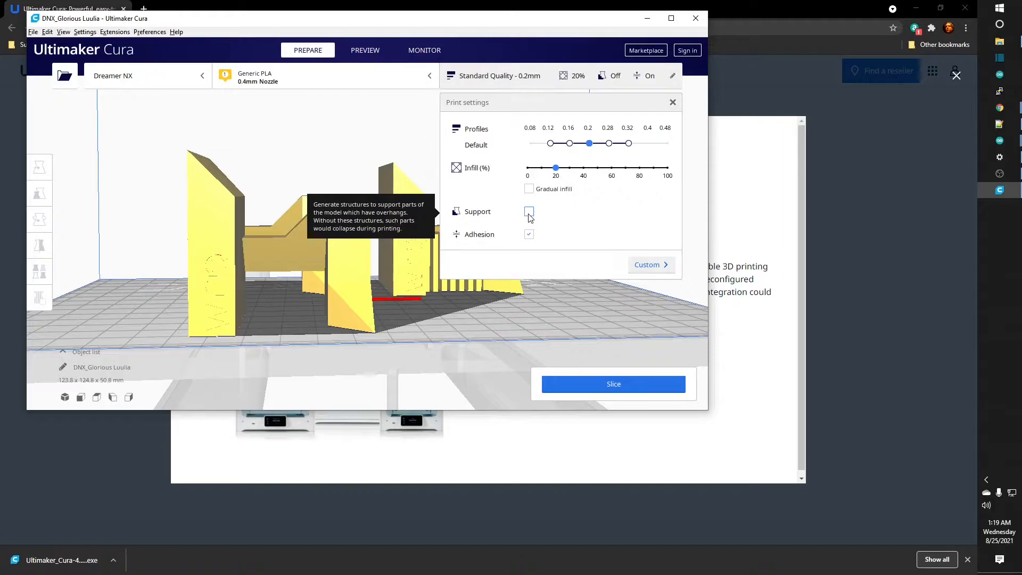
{"action": "left_click", "coordinate": [529, 212]}
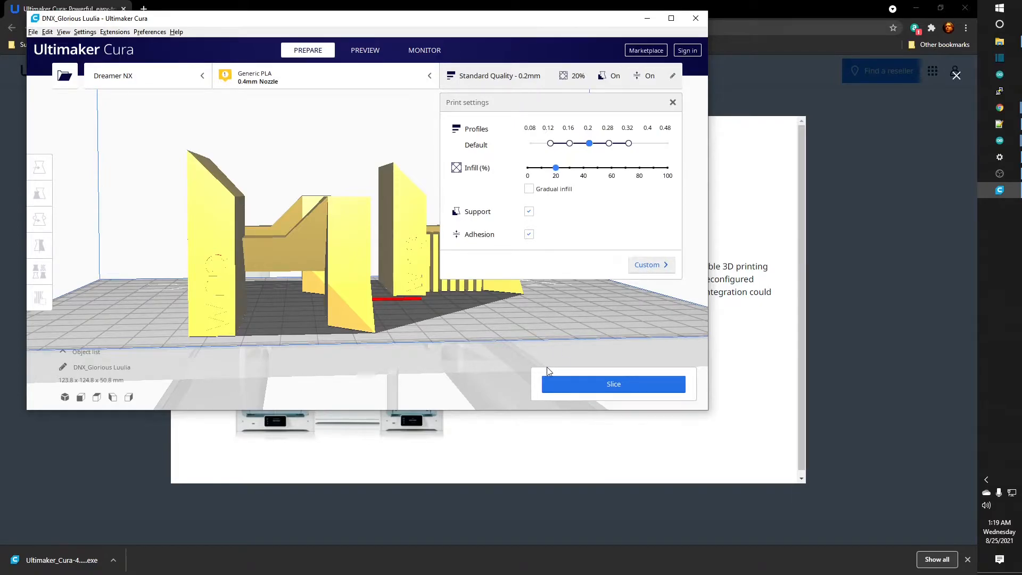
{"action": "left_click", "coordinate": [479, 79]}
Slice the model with support enabled and maximize the Cura window.
{"action": "mouse_move", "coordinate": [577, 194]}
{"action": "right_mouse_down"}
{"action": "mouse_move", "coordinate": [538, 276]}
{"action": "mouse_move", "coordinate": [416, 228]}
{"action": "mouse_move", "coordinate": [515, 243]}
{"action": "mouse_move", "coordinate": [576, 207]}
{"action": "mouse_move", "coordinate": [561, 217]}
{"action": "mouse_move", "coordinate": [570, 198]}
{"action": "mouse_move", "coordinate": [552, 206]}
{"action": "mouse_move", "coordinate": [596, 201]}
{"action": "mouse_move", "coordinate": [551, 198]}
{"action": "mouse_move", "coordinate": [573, 200]}
{"action": "right_mouse_up"}
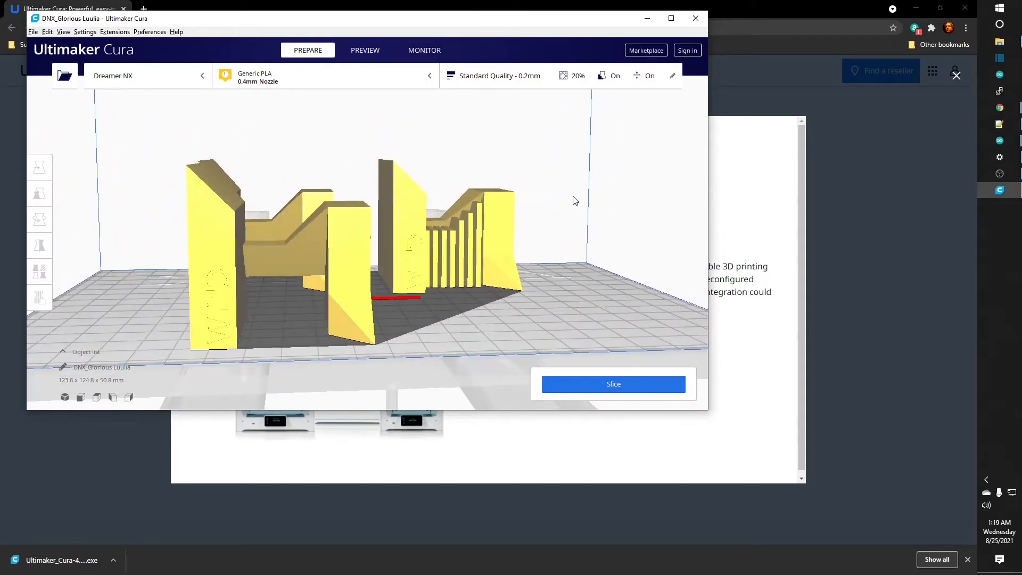
{"action": "left_click", "coordinate": [606, 390]}
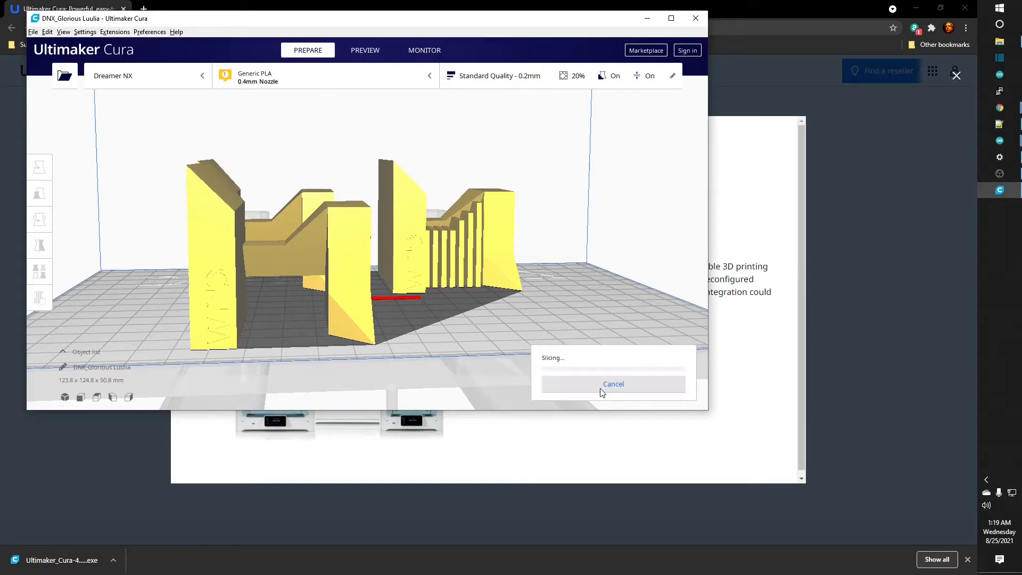
{"action": "left_click", "coordinate": [671, 18]}
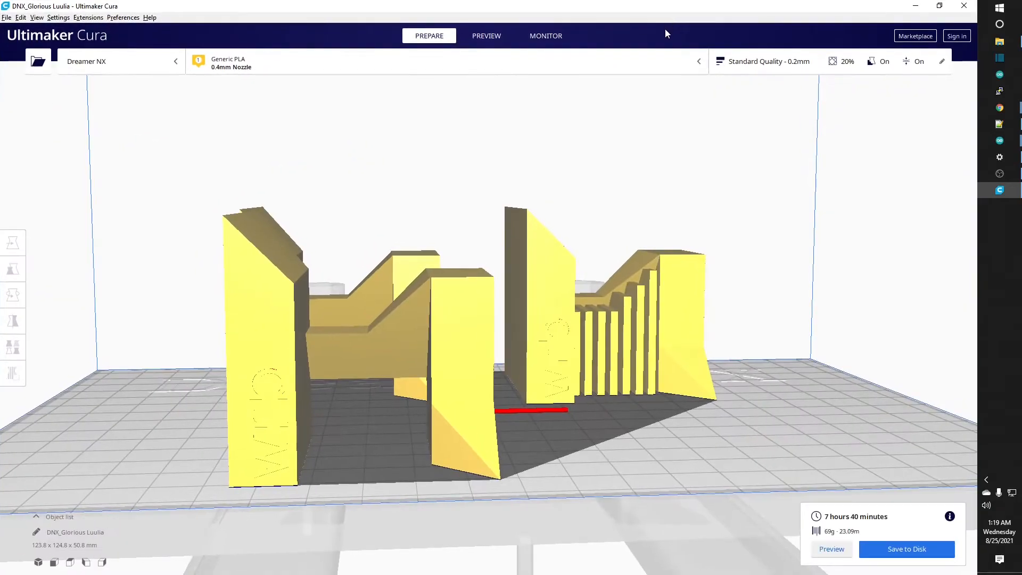
{"action": "scroll", "coordinate": [604, 317], "scroll_direction": "down", "scroll_amount": 6}
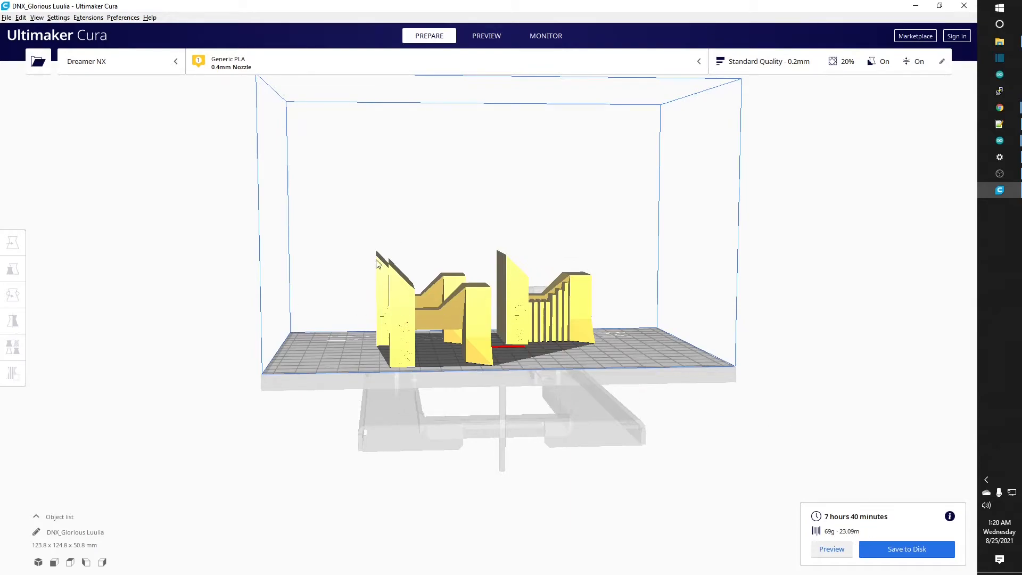
Open the layer preview and examine the sliced model's walls, top surfaces and support structures from several angles.
{"action": "left_click", "coordinate": [831, 549]}
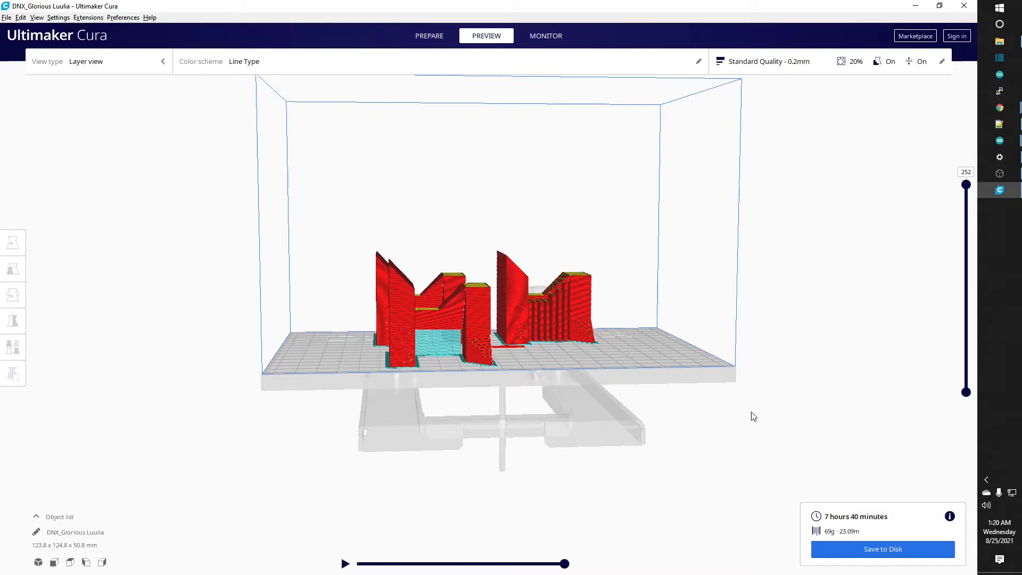
{"action": "right_click_drag", "start_coordinate": [804, 413], "coordinate": [635, 385]}
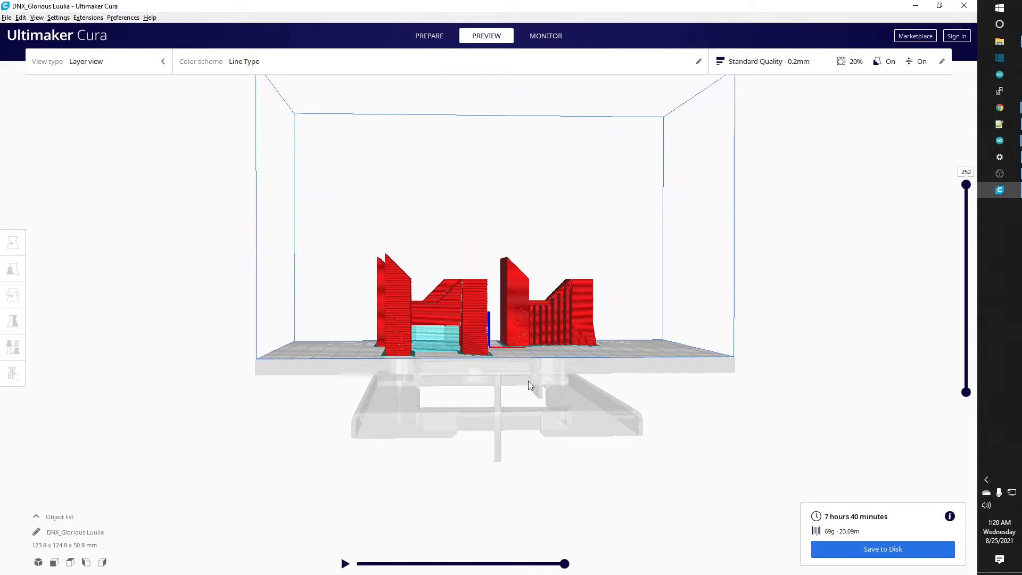
{"action": "scroll", "coordinate": [436, 374], "scroll_direction": "up", "scroll_amount": 6}
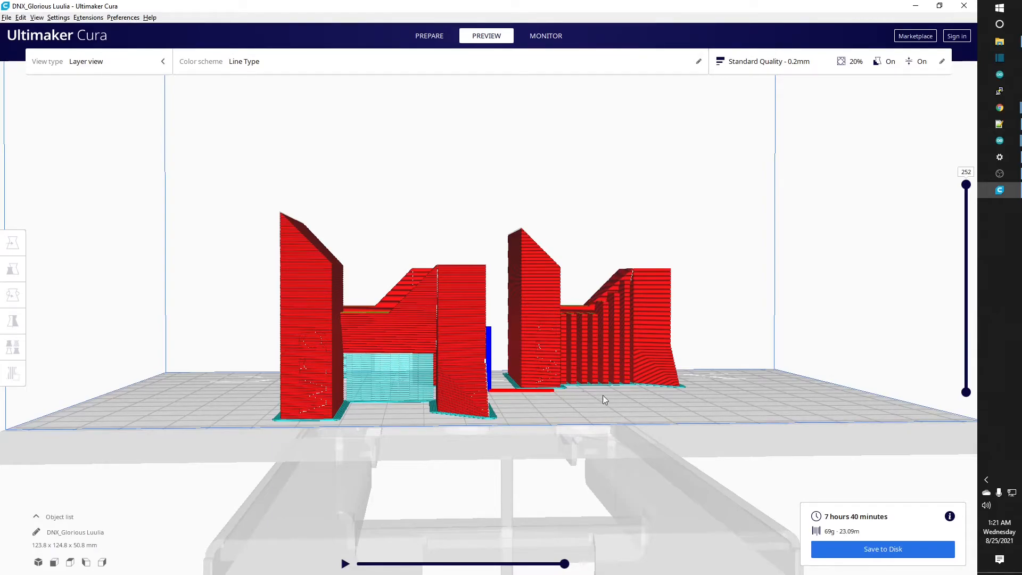
{"action": "left_click_drag", "start_coordinate": [966, 185], "coordinate": [867, 178]}
{"action": "right_click", "coordinate": [707, 272]}
{"action": "right_click_drag", "start_coordinate": [707, 272], "coordinate": [708, 337]}
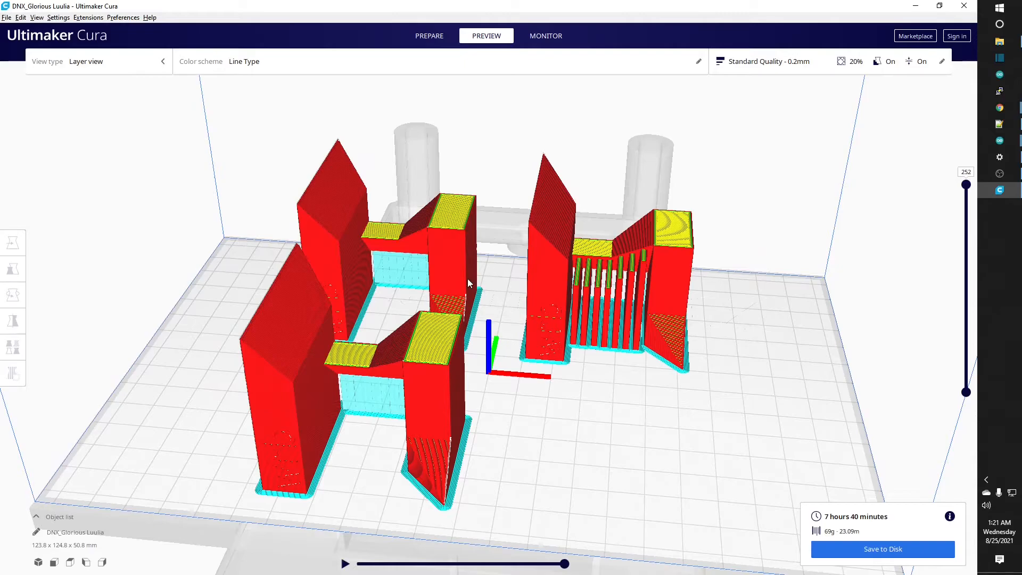
{"action": "mouse_move", "coordinate": [546, 446]}
{"action": "right_mouse_down"}
{"action": "mouse_move", "coordinate": [612, 420]}
{"action": "mouse_move", "coordinate": [552, 408]}
{"action": "mouse_move", "coordinate": [574, 406]}
{"action": "mouse_move", "coordinate": [568, 431]}
{"action": "mouse_move", "coordinate": [541, 438]}
{"action": "right_mouse_up"}
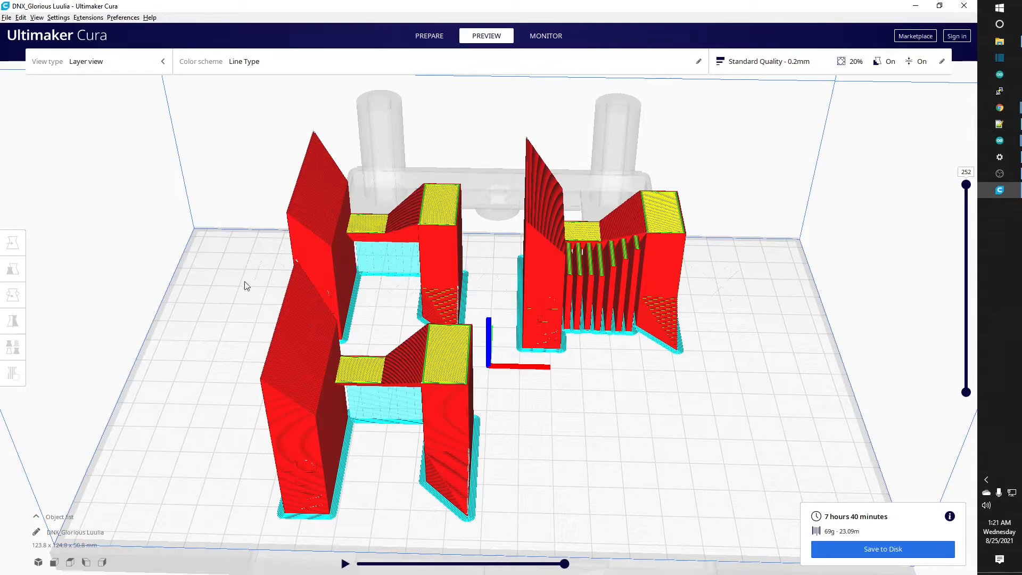
{"action": "right_click_drag", "start_coordinate": [611, 424], "coordinate": [619, 313]}
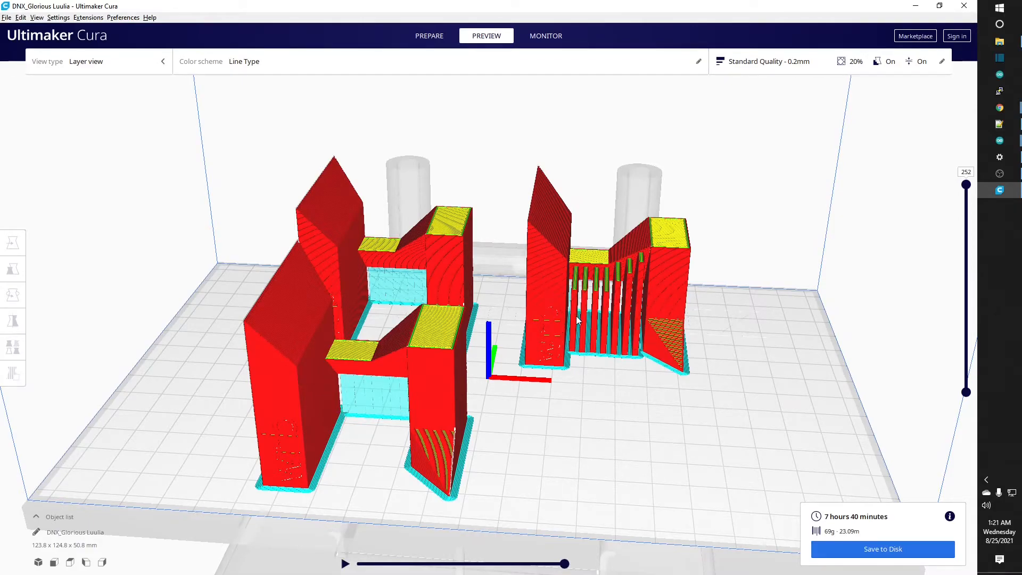
{"action": "right_click_drag", "start_coordinate": [620, 382], "coordinate": [651, 369]}
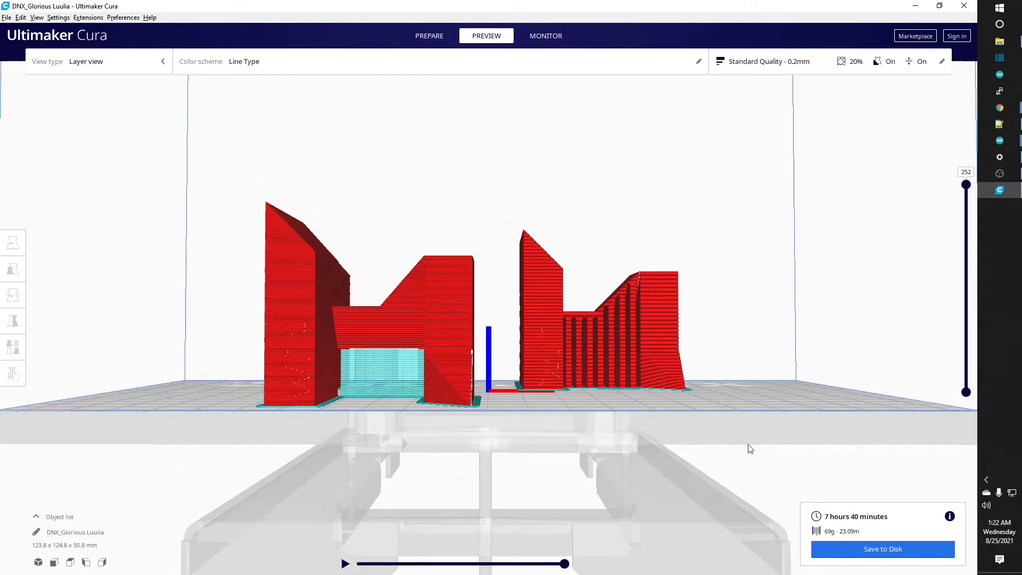
Open the save dialog for the sliced G-code file and cancel it without saving.
{"action": "left_click", "coordinate": [875, 556]}
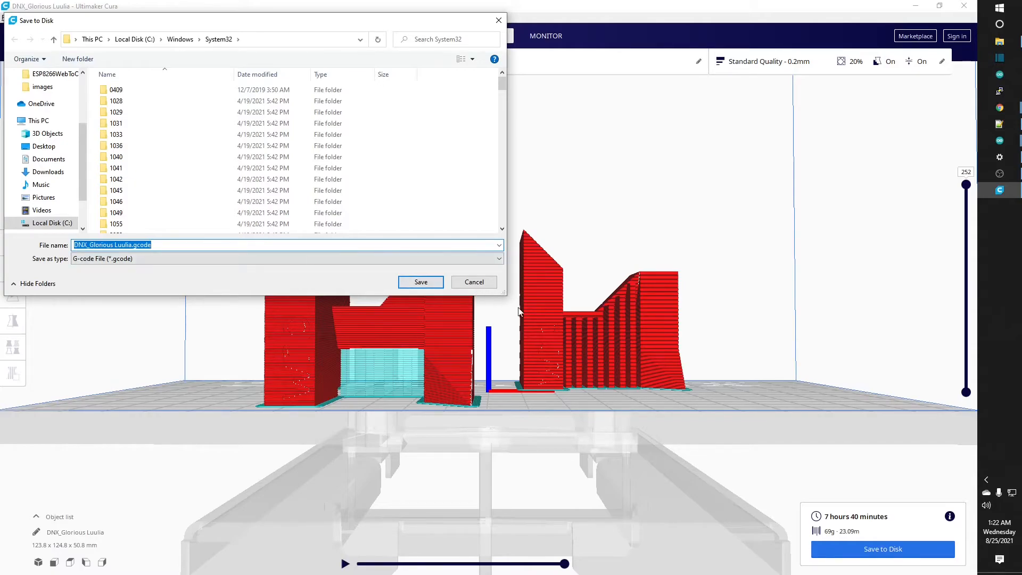
{"action": "left_click", "coordinate": [473, 282]}
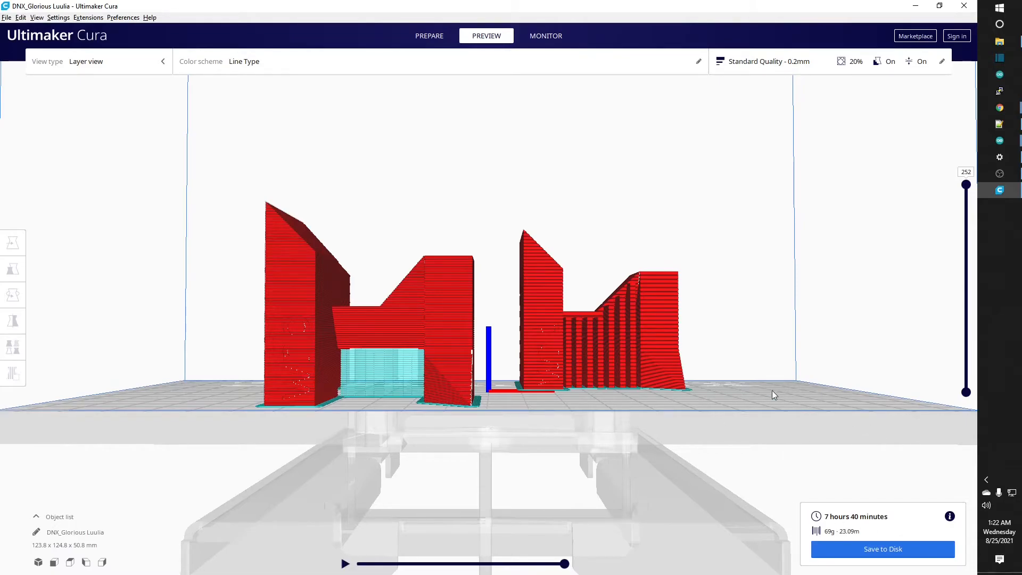
{"action": "right_click_drag", "start_coordinate": [736, 364], "coordinate": [722, 385]}
{"action": "scroll", "coordinate": [707, 404], "scroll_direction": "down", "scroll_amount": 5}
{"action": "right_click_drag", "start_coordinate": [719, 331], "coordinate": [732, 387]}
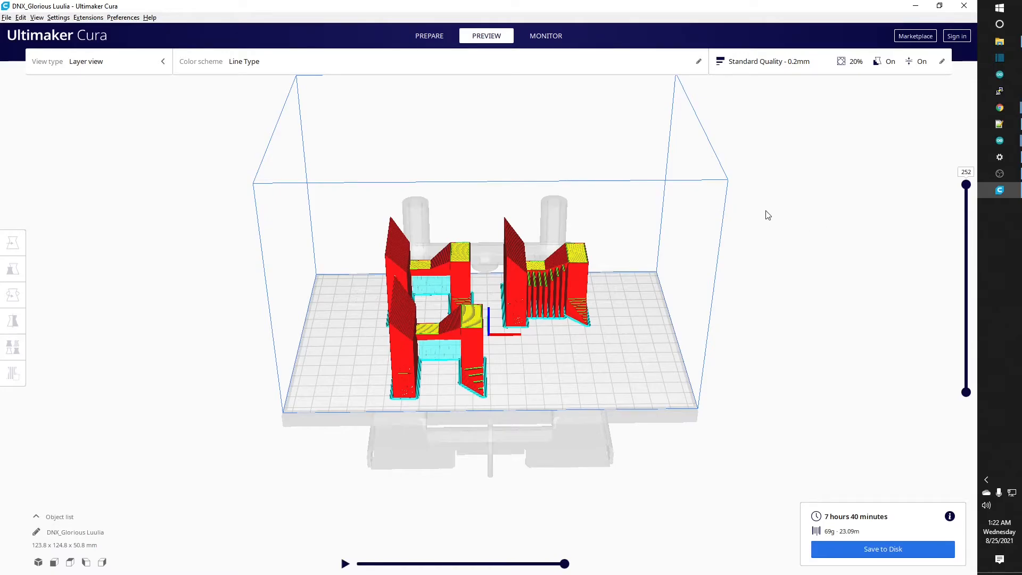
Set the infill to 10%, dismiss the missing-layers notice and return to the Prepare stage.
{"action": "left_click", "coordinate": [772, 69]}
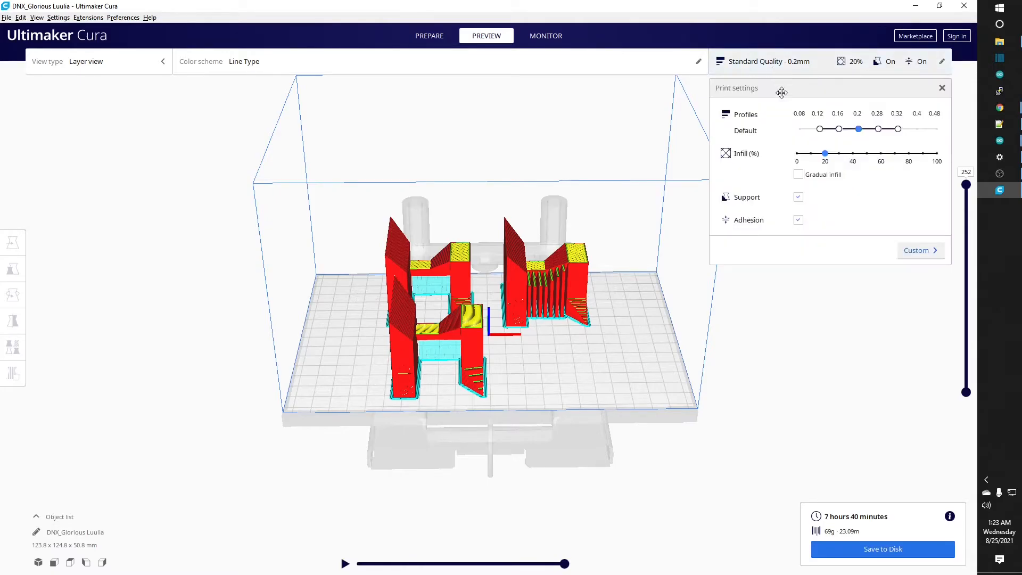
{"action": "left_click", "coordinate": [811, 155]}
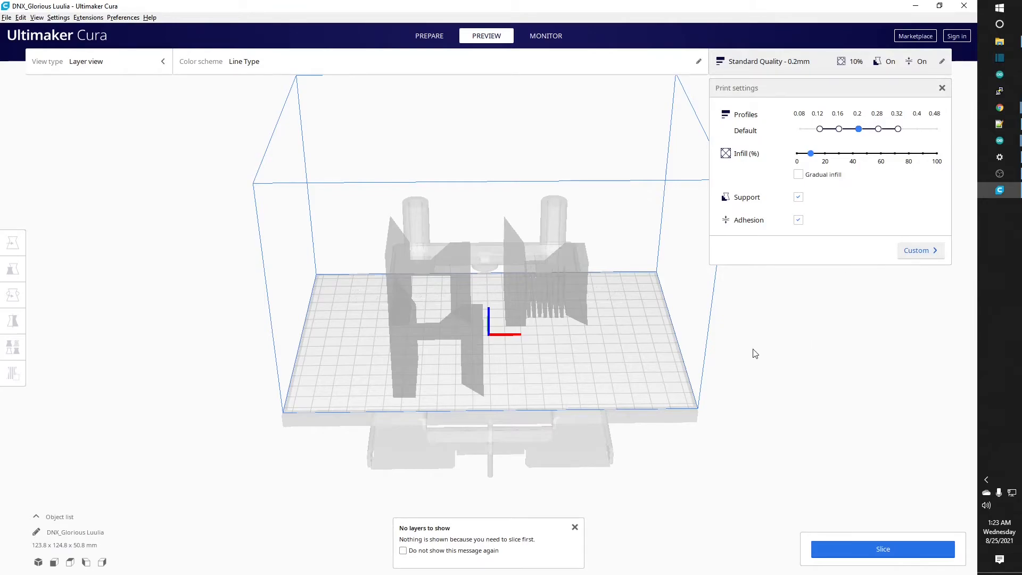
{"action": "left_click", "coordinate": [574, 528]}
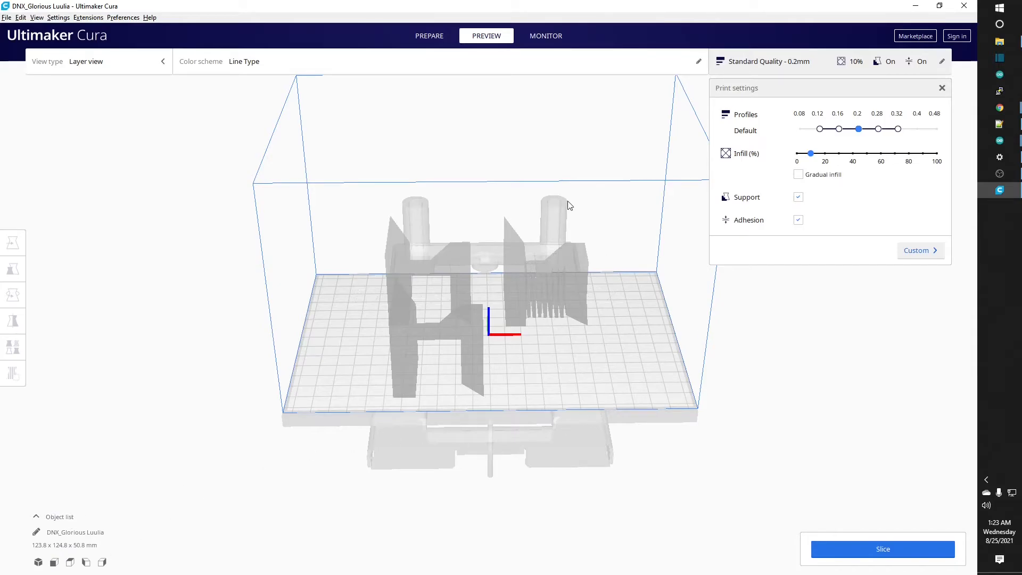
{"action": "left_click", "coordinate": [430, 36]}
{"action": "mouse_move", "coordinate": [837, 363]}
{"action": "right_mouse_down"}
{"action": "mouse_move", "coordinate": [778, 404]}
{"action": "mouse_move", "coordinate": [615, 338]}
{"action": "mouse_move", "coordinate": [534, 330]}
{"action": "mouse_move", "coordinate": [531, 344]}
{"action": "mouse_move", "coordinate": [799, 365]}
{"action": "mouse_move", "coordinate": [835, 358]}
{"action": "mouse_move", "coordinate": [821, 354]}
{"action": "mouse_move", "coordinate": [832, 347]}
{"action": "mouse_move", "coordinate": [846, 362]}
{"action": "right_mouse_up"}
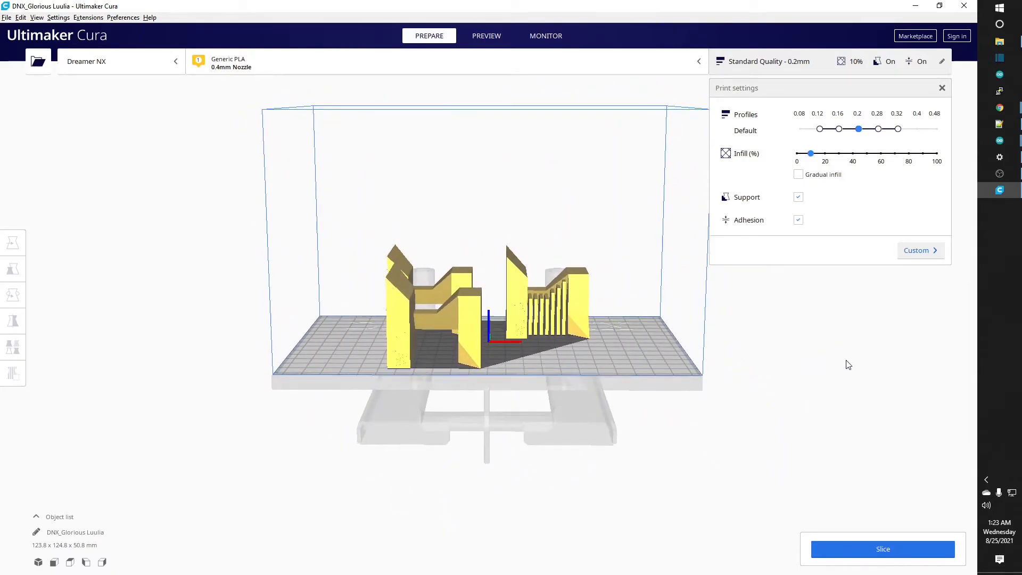
Slice the model with the 0.2 mm Standard Quality profile, and slice it again with the 0.32 mm Draft Quality profile.
{"action": "left_click", "coordinate": [851, 547]}
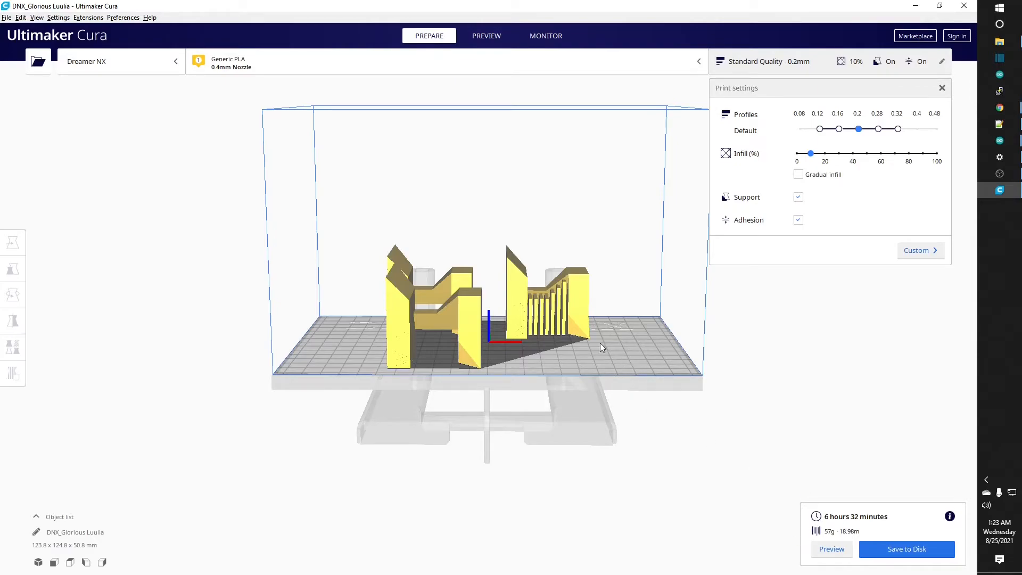
{"action": "left_click", "coordinate": [878, 129]}
{"action": "left_click", "coordinate": [898, 129]}
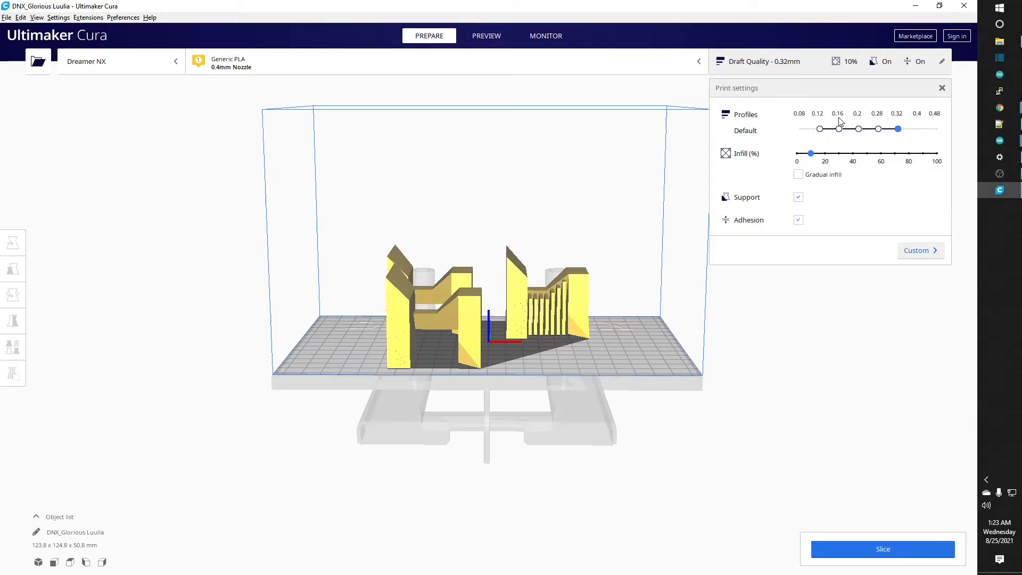
{"action": "mouse_move", "coordinate": [646, 337]}
{"action": "right_mouse_down"}
{"action": "mouse_move", "coordinate": [448, 356]}
{"action": "mouse_move", "coordinate": [614, 326]}
{"action": "mouse_move", "coordinate": [640, 348]}
{"action": "mouse_move", "coordinate": [603, 340]}
{"action": "mouse_move", "coordinate": [631, 336]}
{"action": "right_mouse_up"}
{"action": "left_click", "coordinate": [859, 130]}
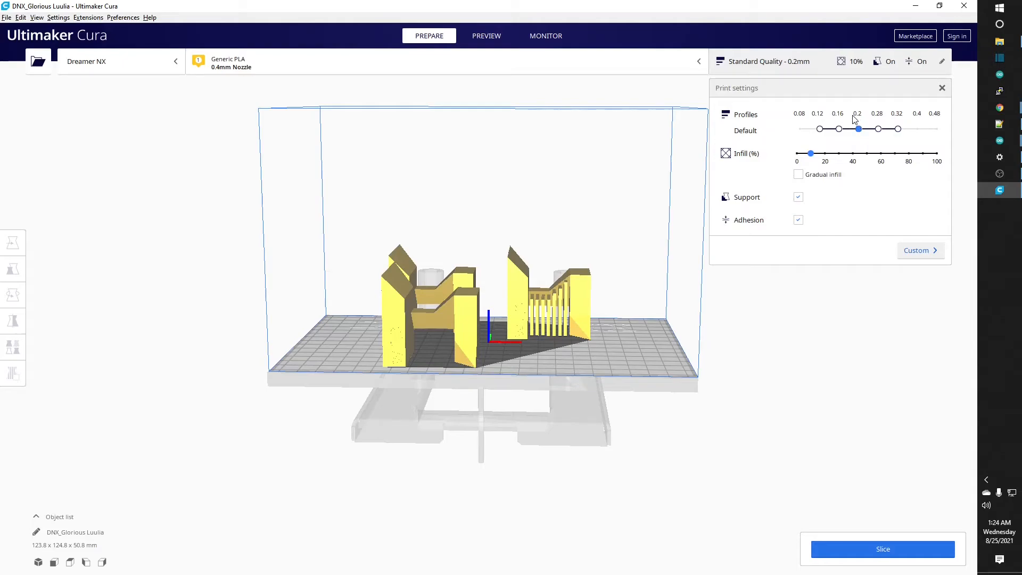
{"action": "left_click", "coordinate": [899, 131]}
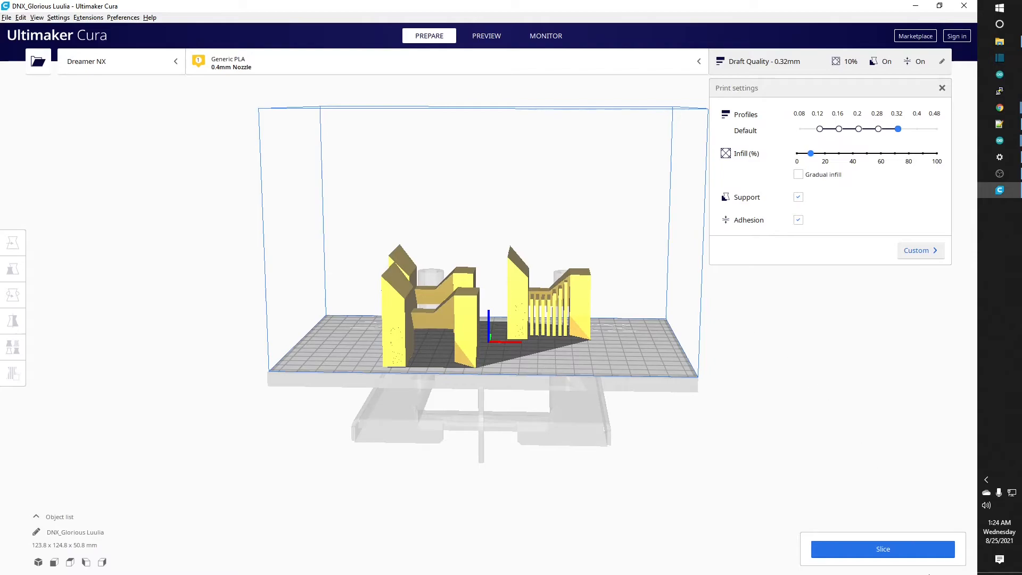
{"action": "left_click", "coordinate": [880, 550]}
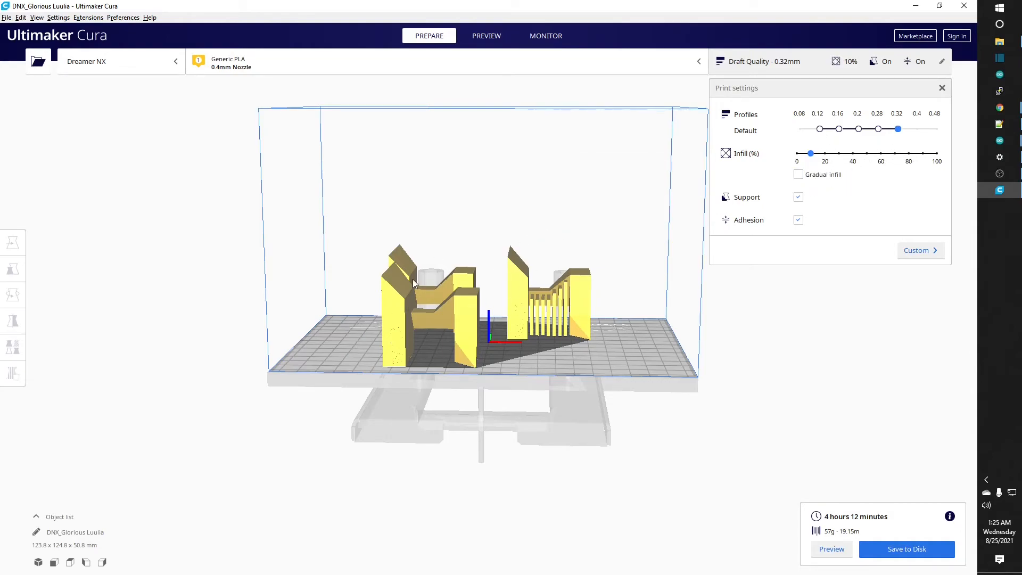
Slice the model with the 0.12 mm Super Quality profile, and switch back to the 0.2 mm Standard Quality profile.
{"action": "left_click", "coordinate": [820, 129]}
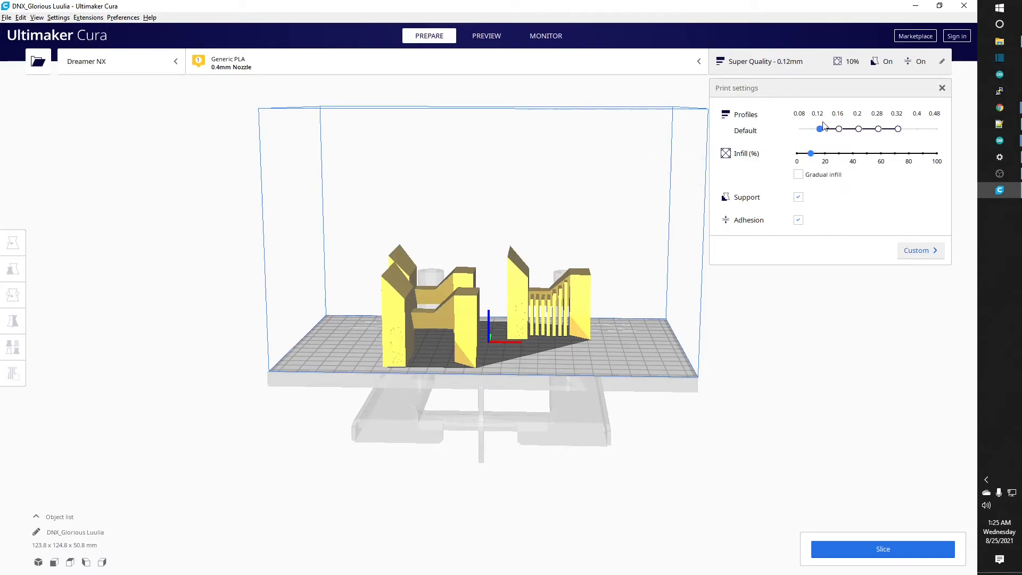
{"action": "left_click", "coordinate": [868, 548]}
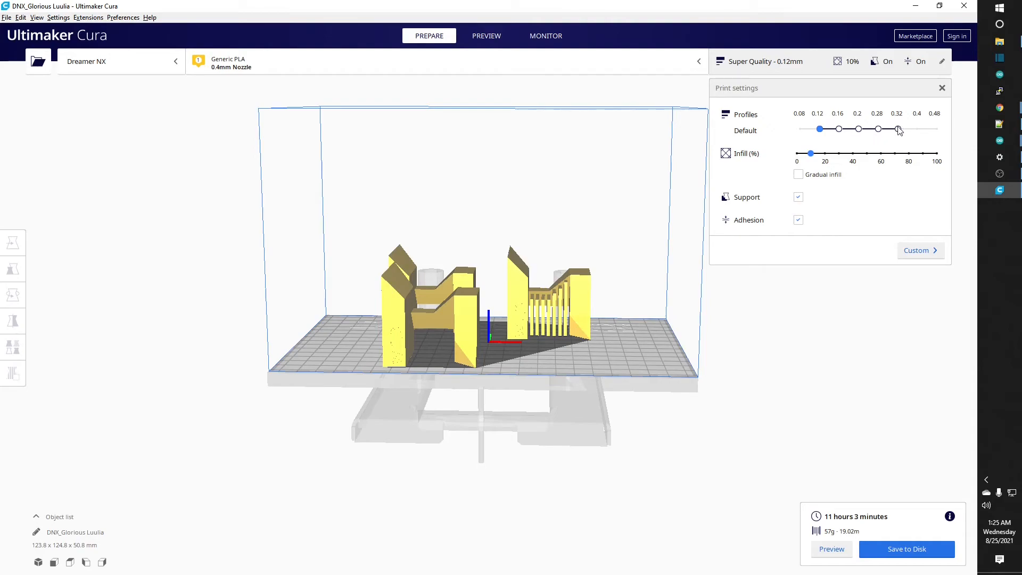
{"action": "left_click", "coordinate": [859, 129]}
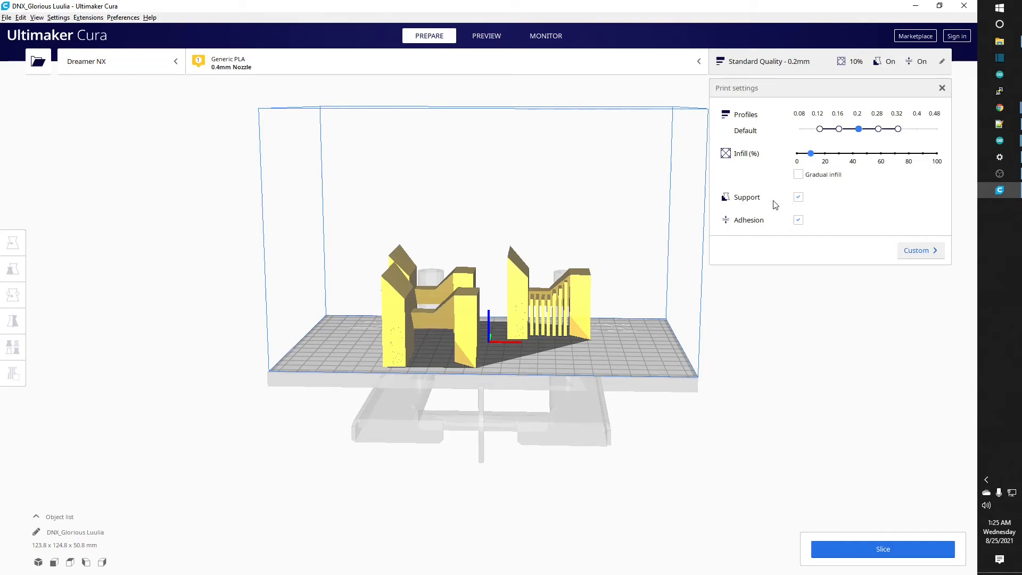
{"action": "right_click_drag", "start_coordinate": [550, 326], "coordinate": [407, 333]}
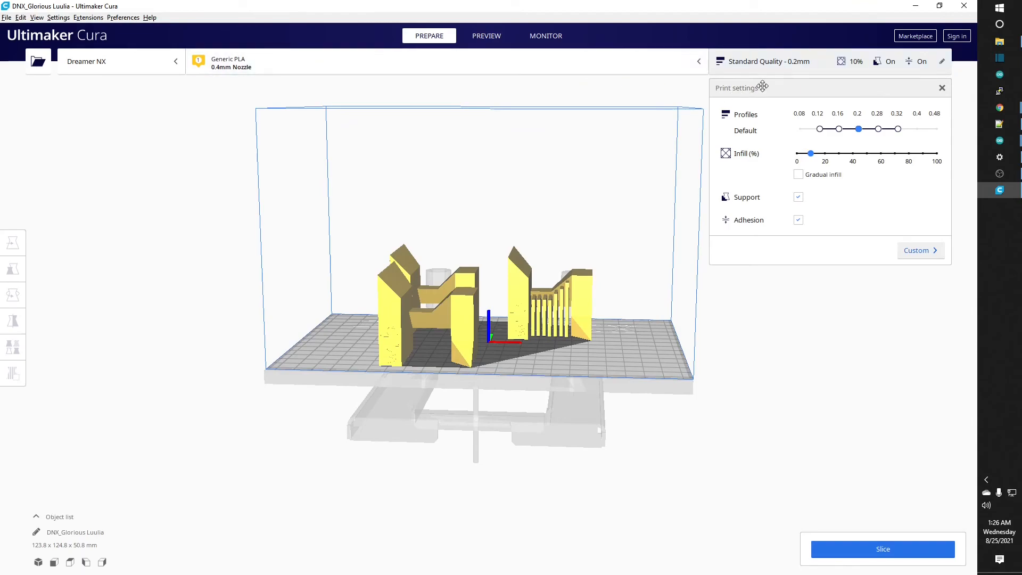
Show the custom print settings and expand Speed, Travel, Material, Infill, Top/Bottom, Walls and Quality to examine their values.
{"action": "left_click", "coordinate": [911, 251]}
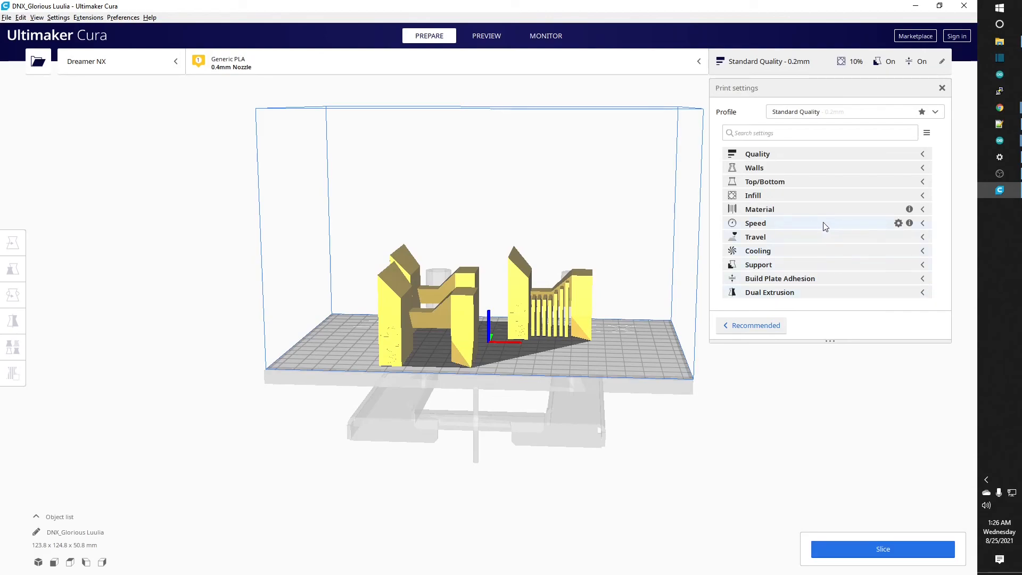
{"action": "left_click", "coordinate": [922, 224]}
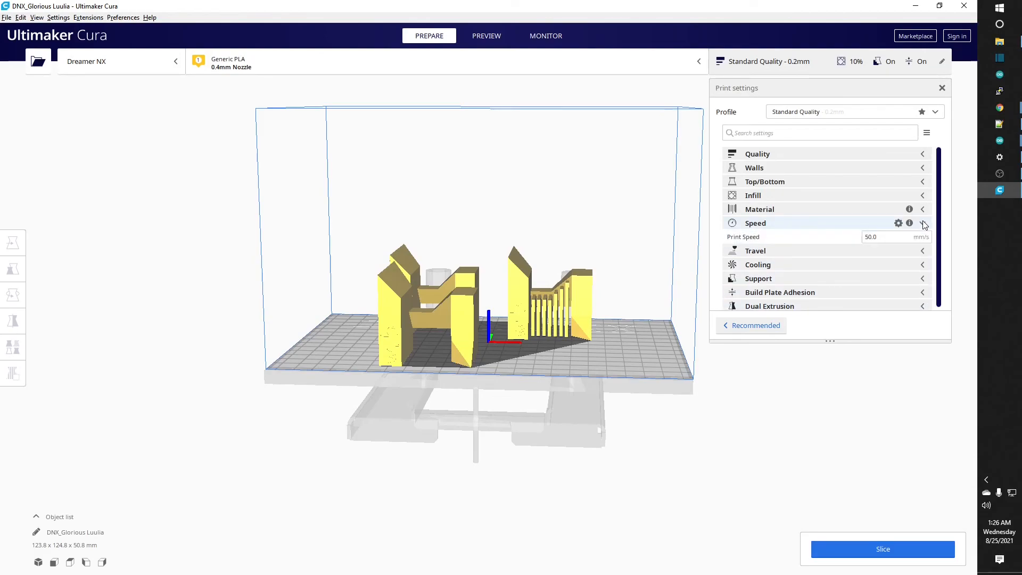
{"action": "left_click", "coordinate": [923, 251]}
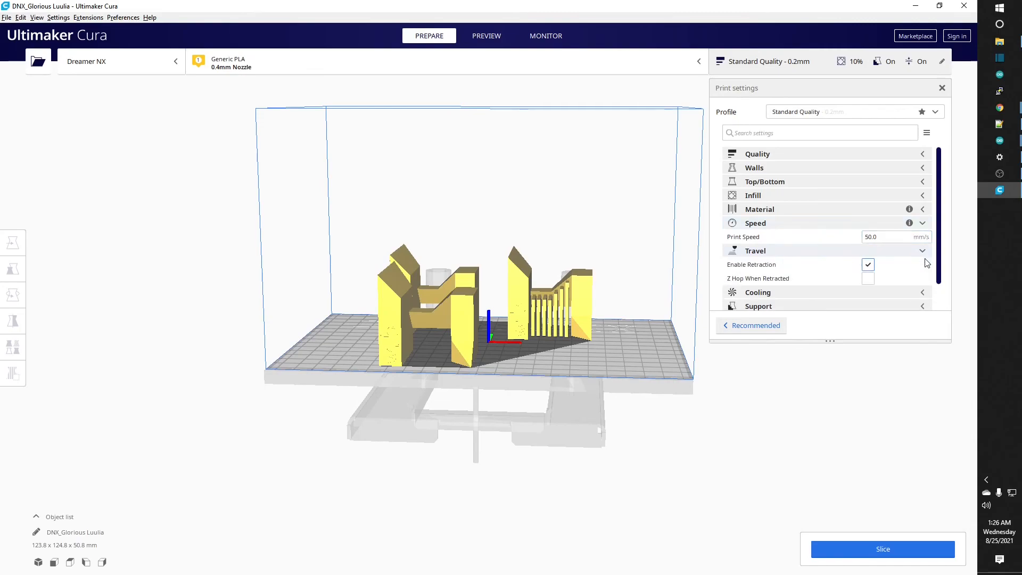
{"action": "left_click", "coordinate": [923, 209]}
{"action": "left_click", "coordinate": [922, 195]}
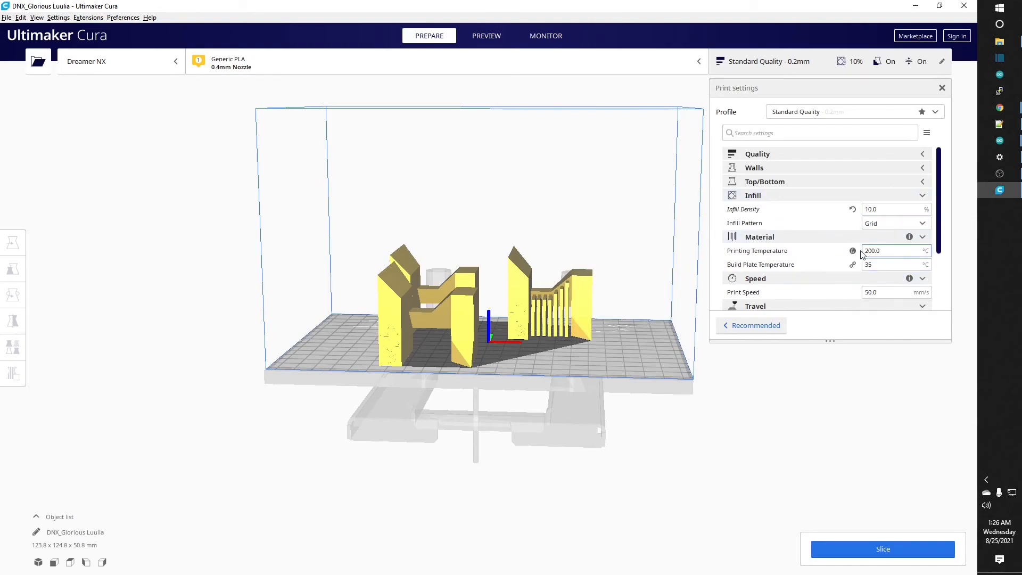
{"action": "left_click", "coordinate": [922, 183]}
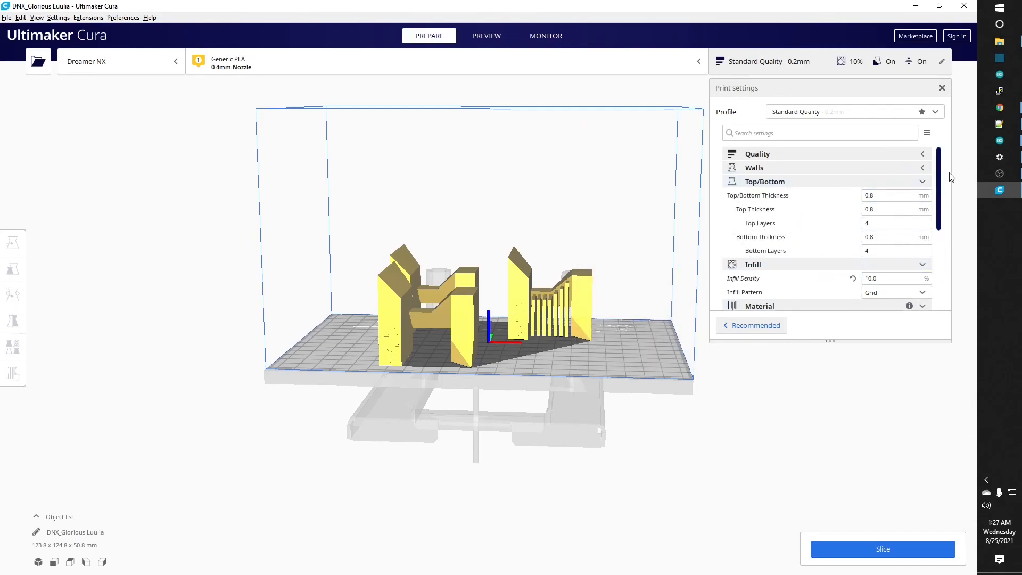
{"action": "left_click", "coordinate": [924, 169]}
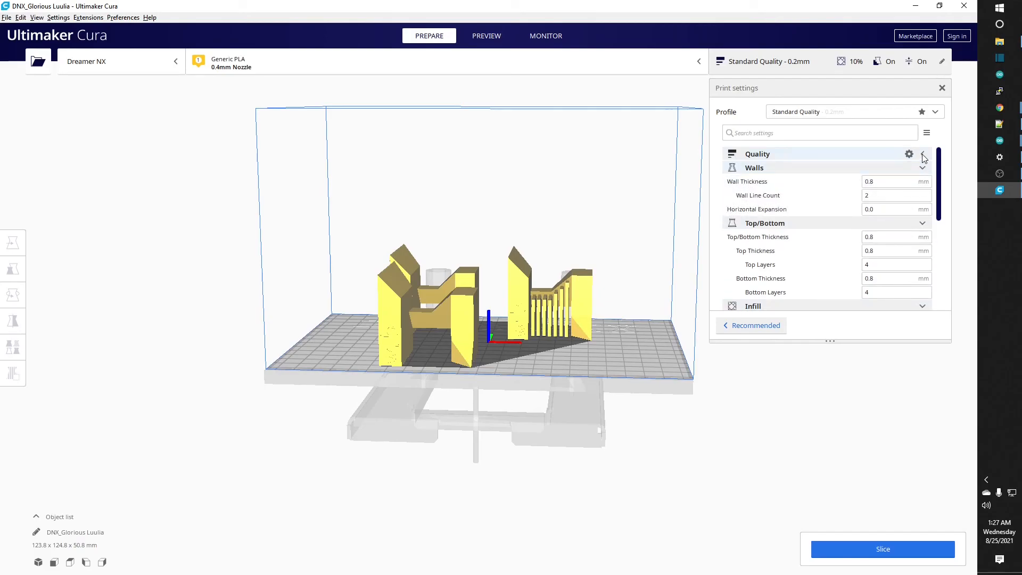
{"action": "left_click", "coordinate": [923, 157]}
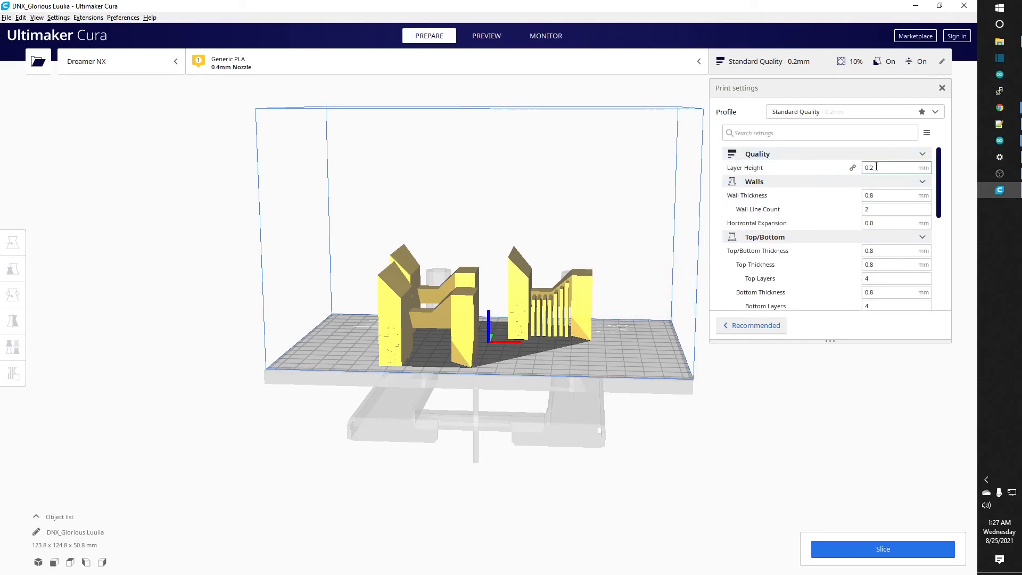
{"action": "scroll", "coordinate": [827, 250], "scroll_direction": "down", "scroll_amount": 5}
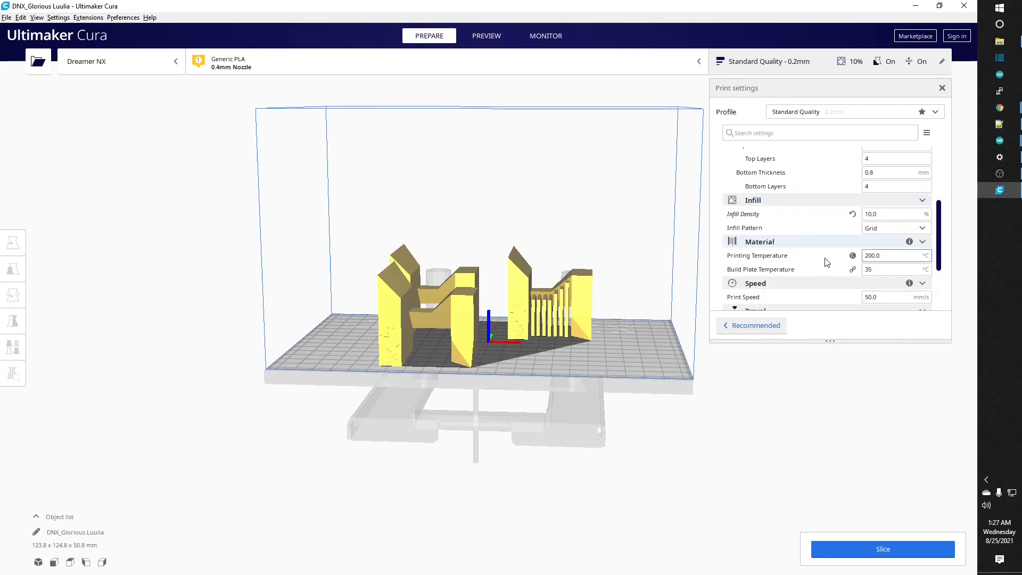
{"action": "scroll", "coordinate": [827, 274], "scroll_direction": "down", "scroll_amount": 1}
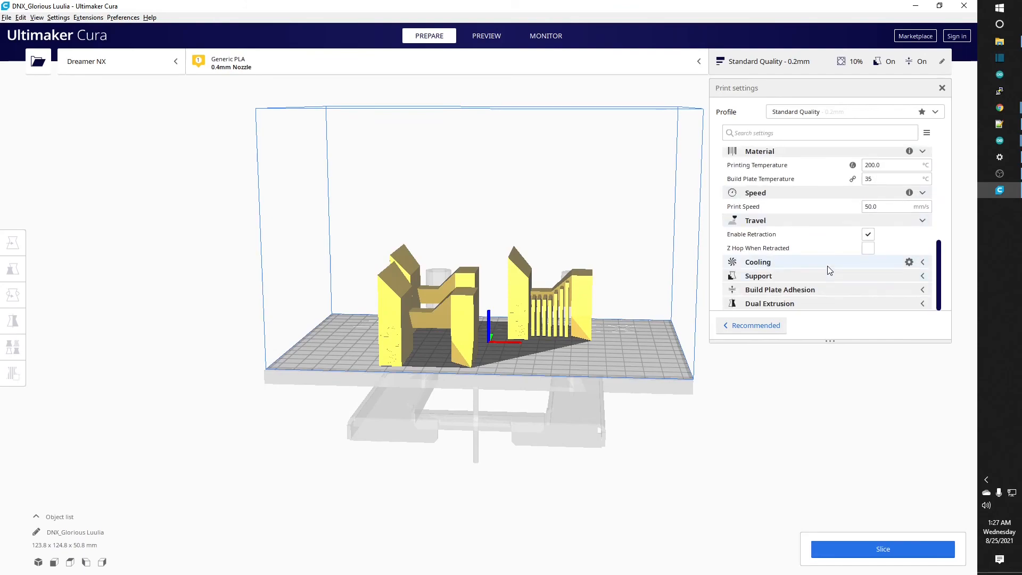